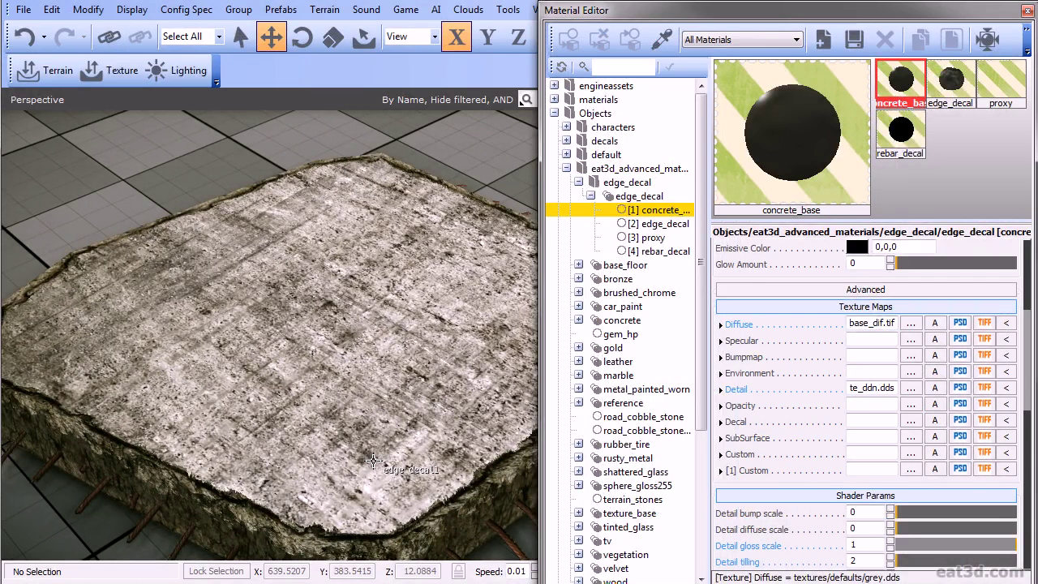
# Examine the concrete slab's surface detail up close, compare it with the red velvet object, and check the slab's Detail texture map.
pyautogui.moveTo(374, 461); pyautogui.dragTo(389, 424, button='right')
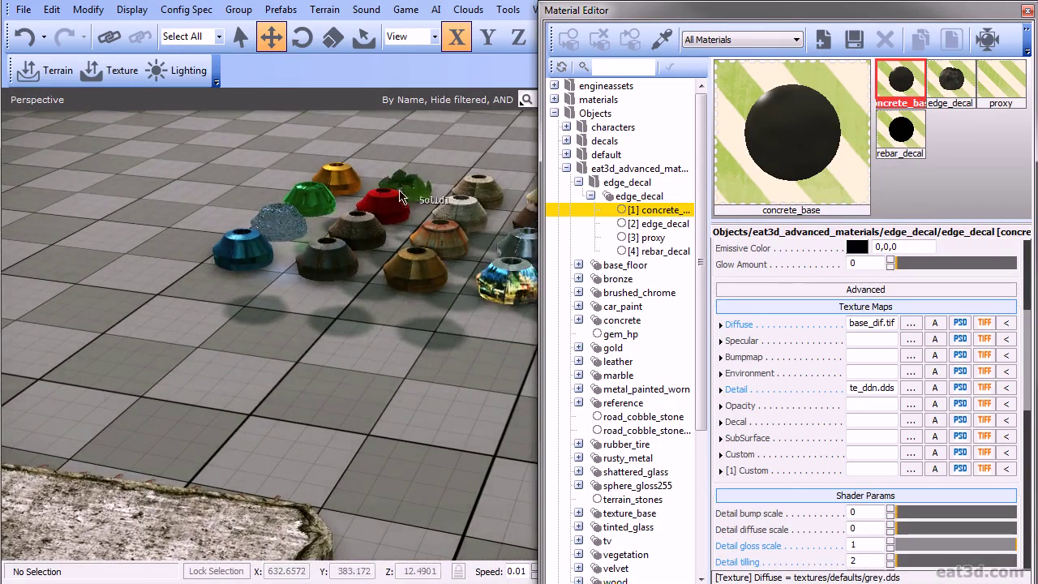
pyautogui.moveTo(426, 290); pyautogui.dragTo(426, 289, button='right')
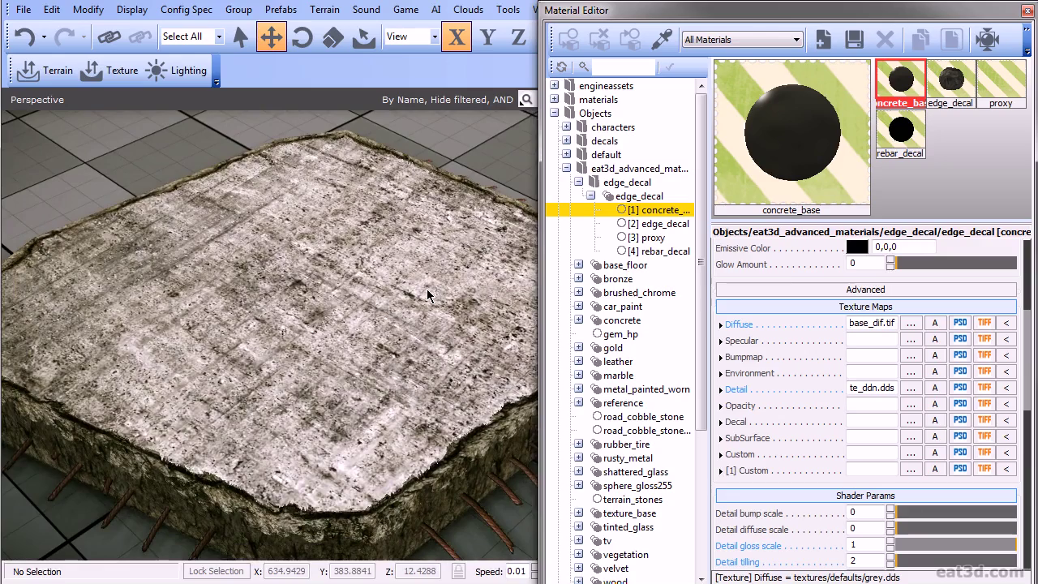
pyautogui.moveTo(426, 289); pyautogui.dragTo(417, 312, button='right')
pyautogui.scroll(-5, 326, 370)
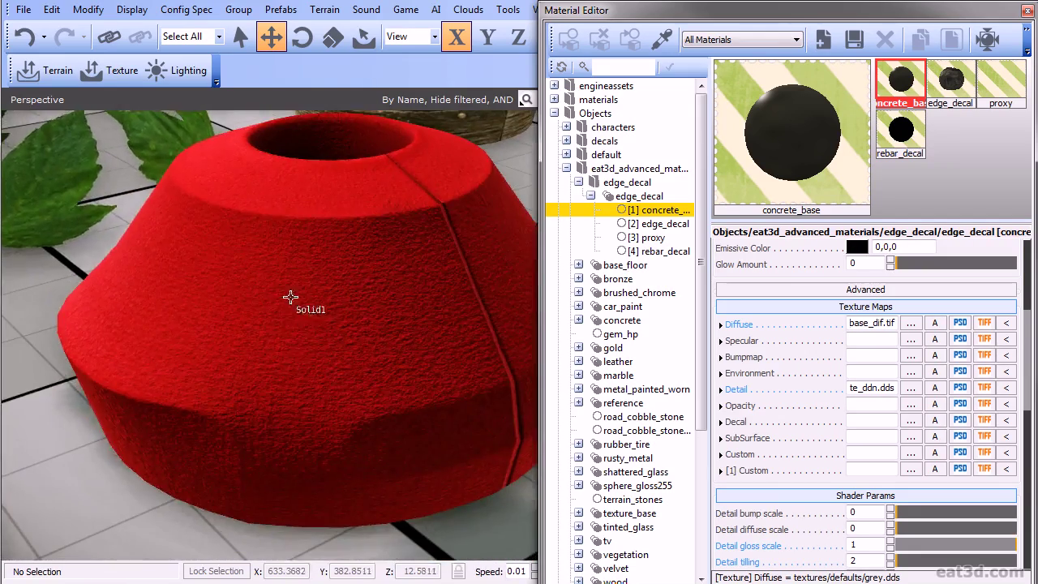
pyautogui.moveTo(350, 392); pyautogui.dragTo(350, 392, button='right')
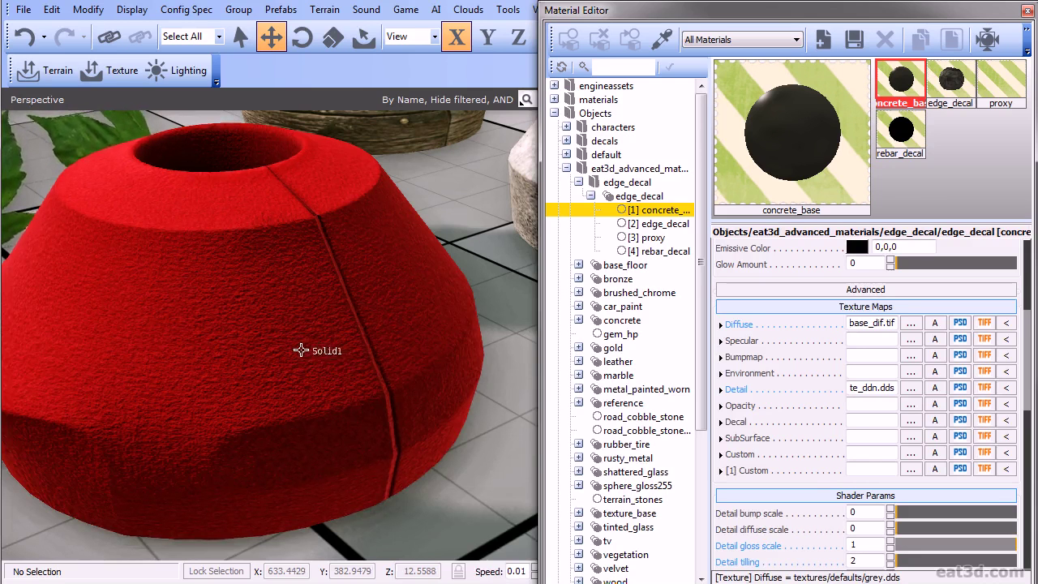
pyautogui.scroll(5, 395, 412)
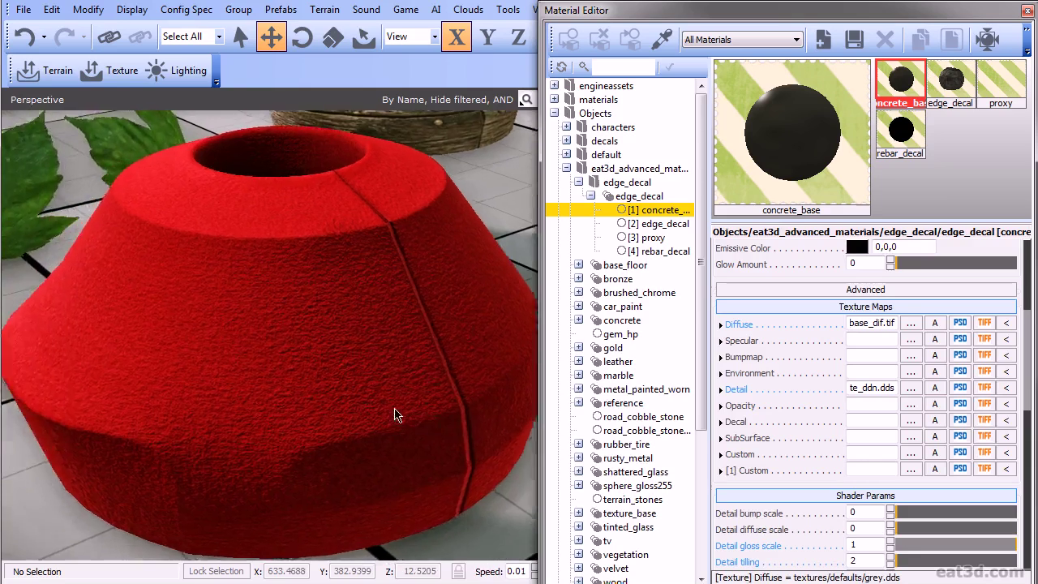
pyautogui.scroll(-4, 400, 406)
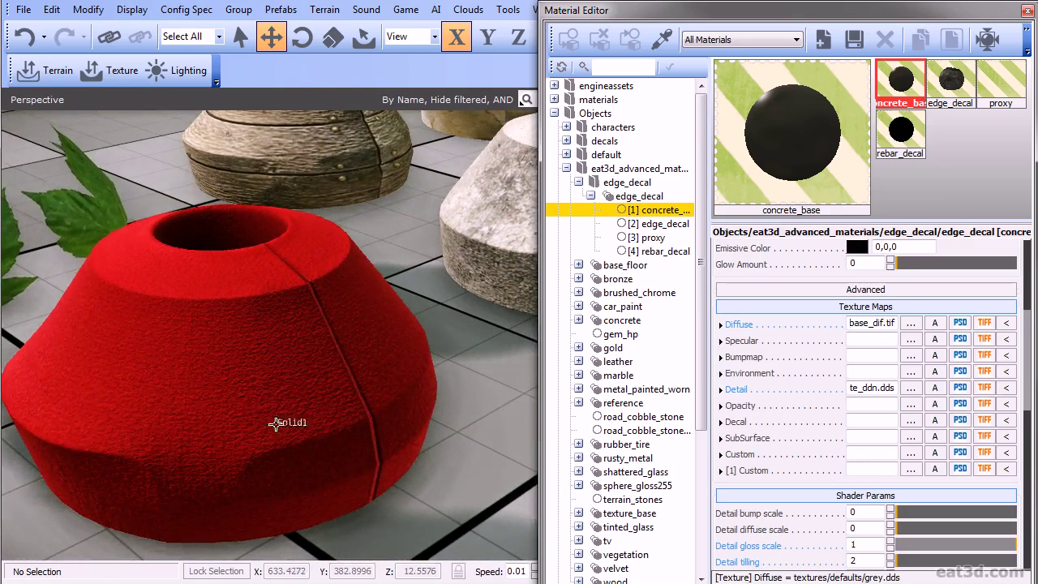
pyautogui.moveTo(359, 439); pyautogui.dragTo(323, 441, button='right')
pyautogui.moveTo(767, 396)
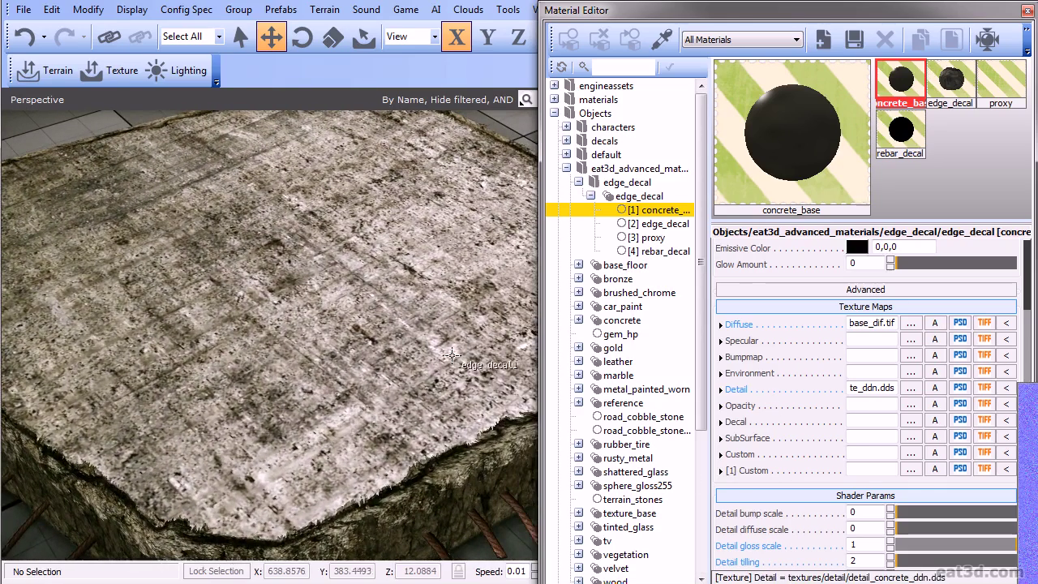
pyautogui.scroll(-3, 441, 395)
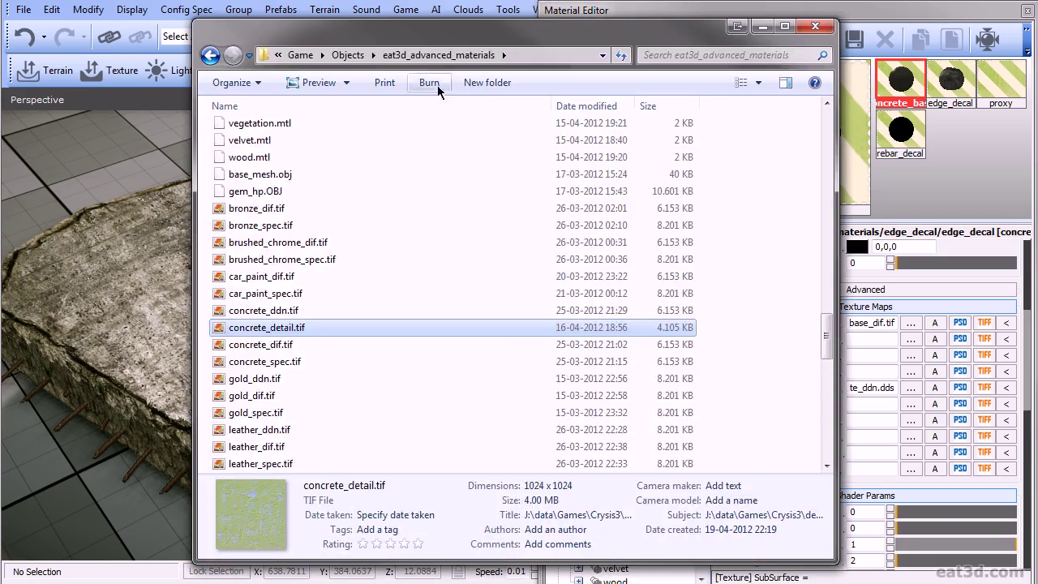
# Go up from eat3d_advanced_materials to the SDK's Game folder in the file explorer and open the Textures.pak archive.
pyautogui.click(349, 54)
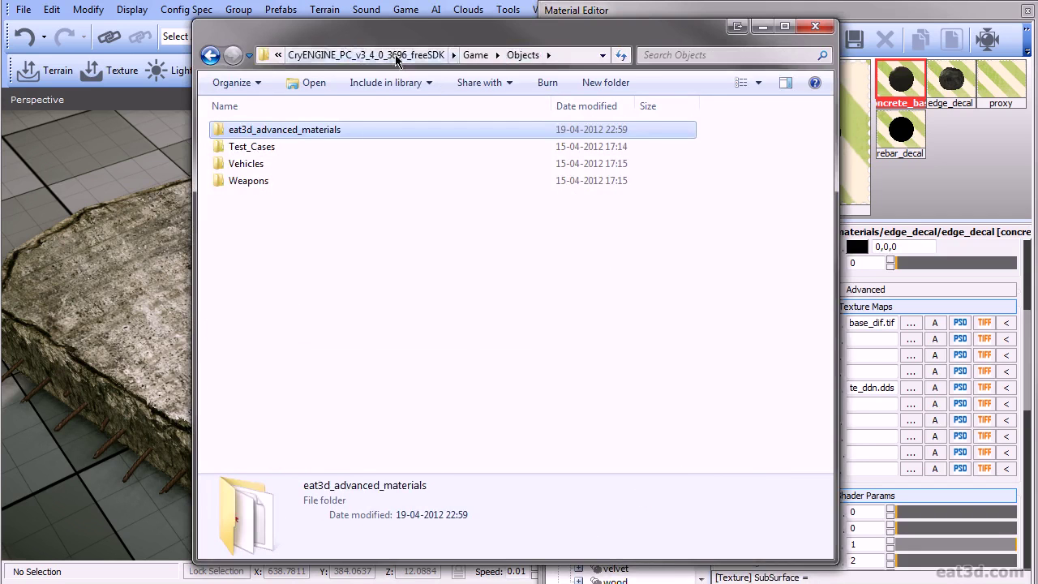
pyautogui.click(355, 55)
pyautogui.doubleClick(279, 216)
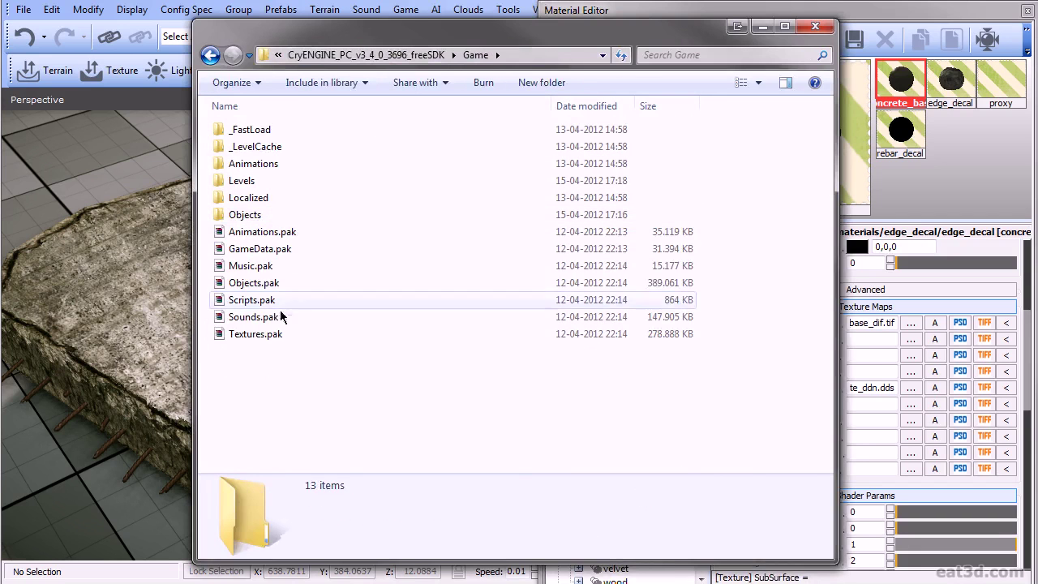
pyautogui.click(277, 336)
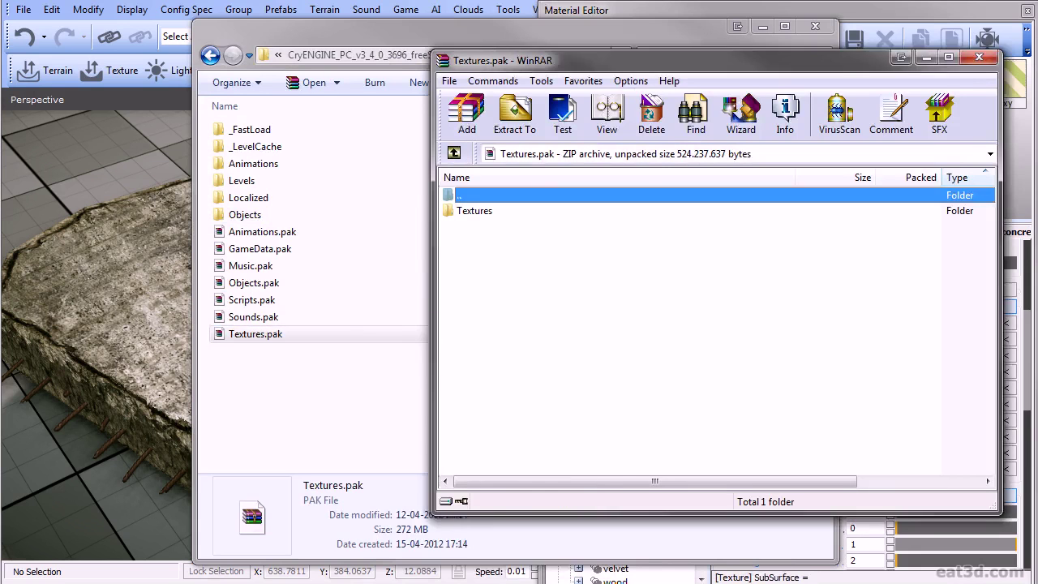
# Browse to the Textures\detail folder inside the Textures.pak archive.
pyautogui.rightClick(522, 583)
pyautogui.click(630, 341)
pyautogui.moveTo(630, 61); pyautogui.dragTo(586, 52)
pyautogui.doubleClick(452, 203)
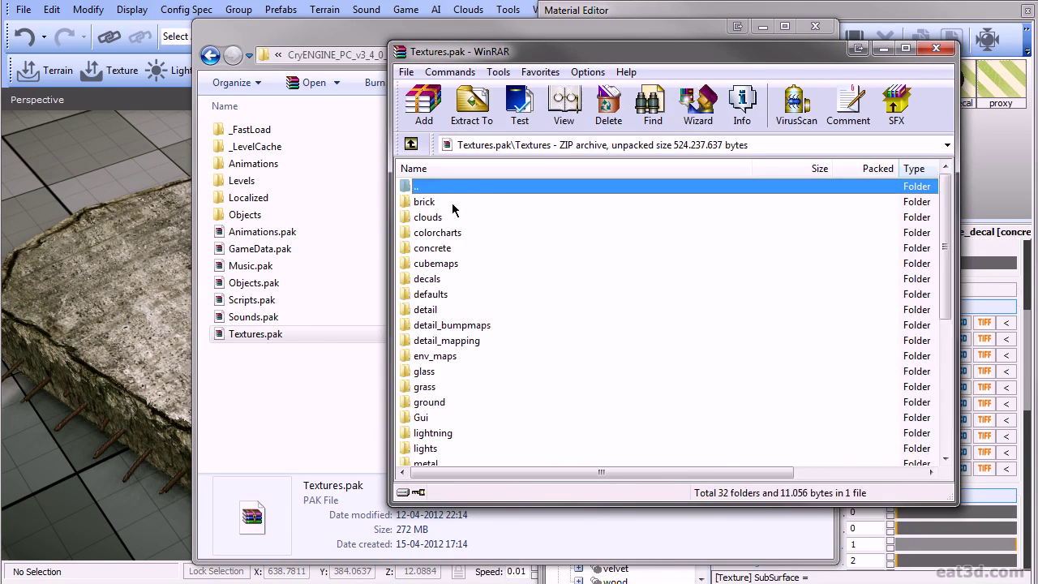
pyautogui.doubleClick(448, 311)
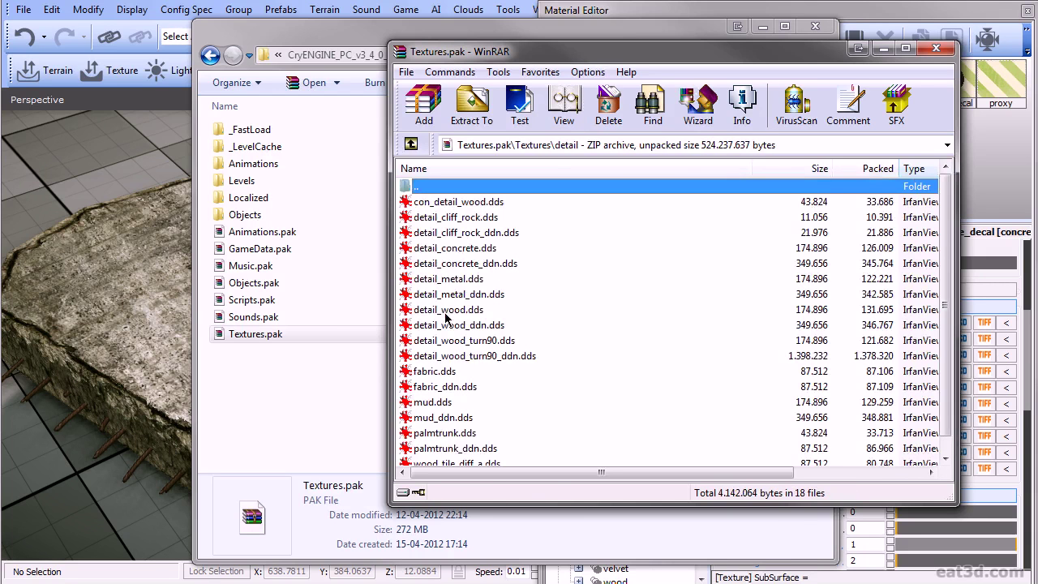
# Open detail_concrete.dds and detail_concrete_ddn.dds from the archive in Photoshop and arrange their windows so both textures can be seen.
pyautogui.click(480, 250)
pyautogui.keyDown('shift'); pyautogui.click(474, 269); pyautogui.keyUp('shift')
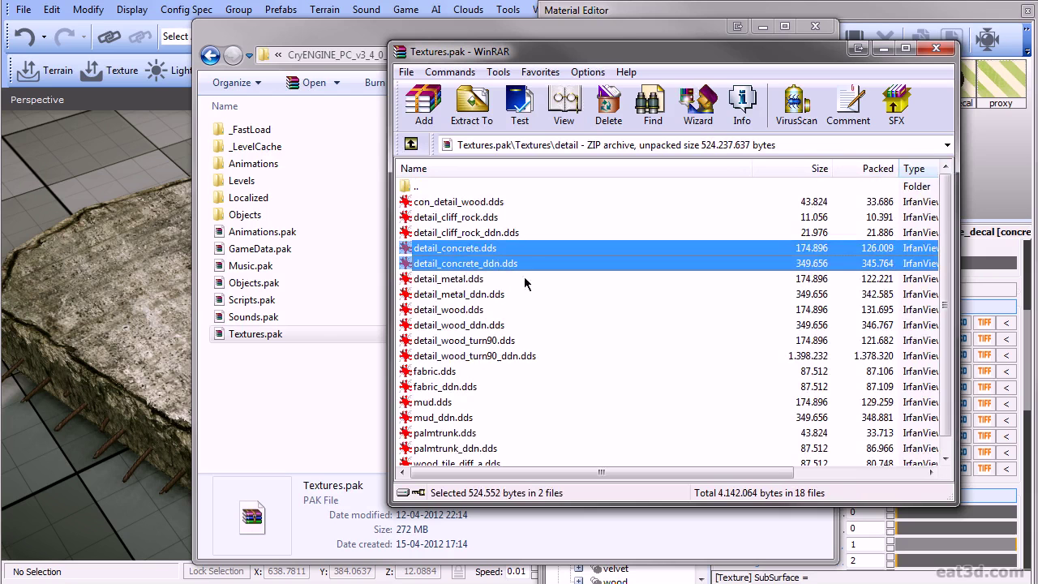
pyautogui.moveTo(501, 272); pyautogui.dragTo(502, 297)
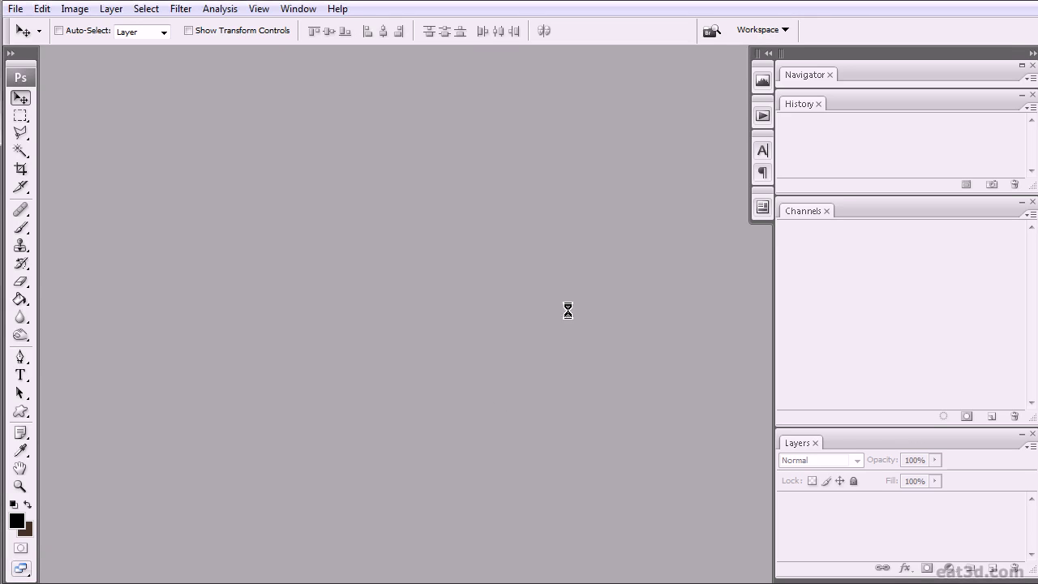
pyautogui.click(569, 312)
pyautogui.click(571, 312)
pyautogui.moveTo(290, 73); pyautogui.dragTo(517, 131)
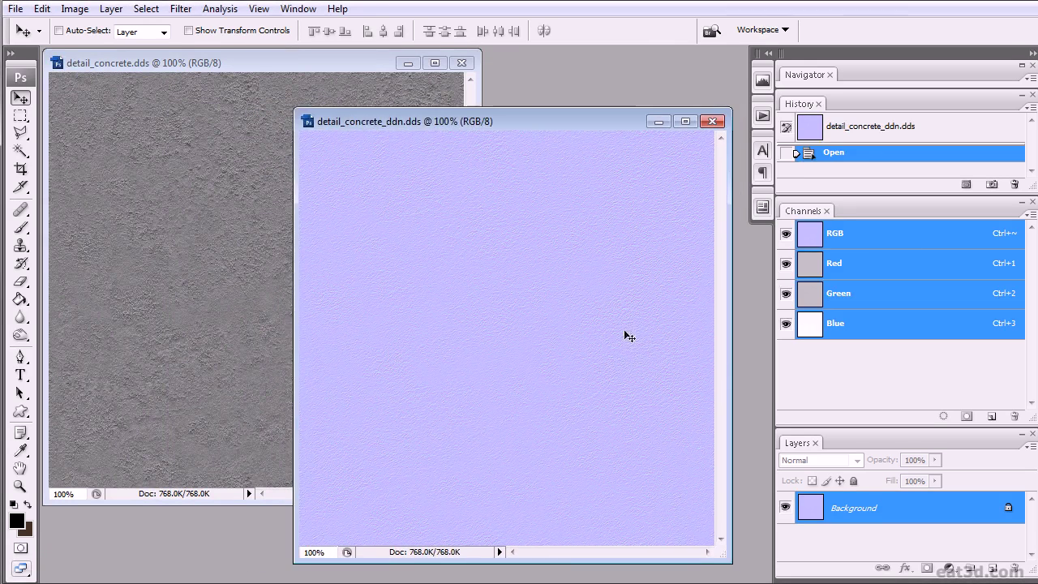
# Compare the grey detail_concrete.dds texture with the detail_concrete_ddn.dds normal map, enlarging their windows to show each whole image.
pyautogui.moveTo(723, 559); pyautogui.dragTo(732, 571)
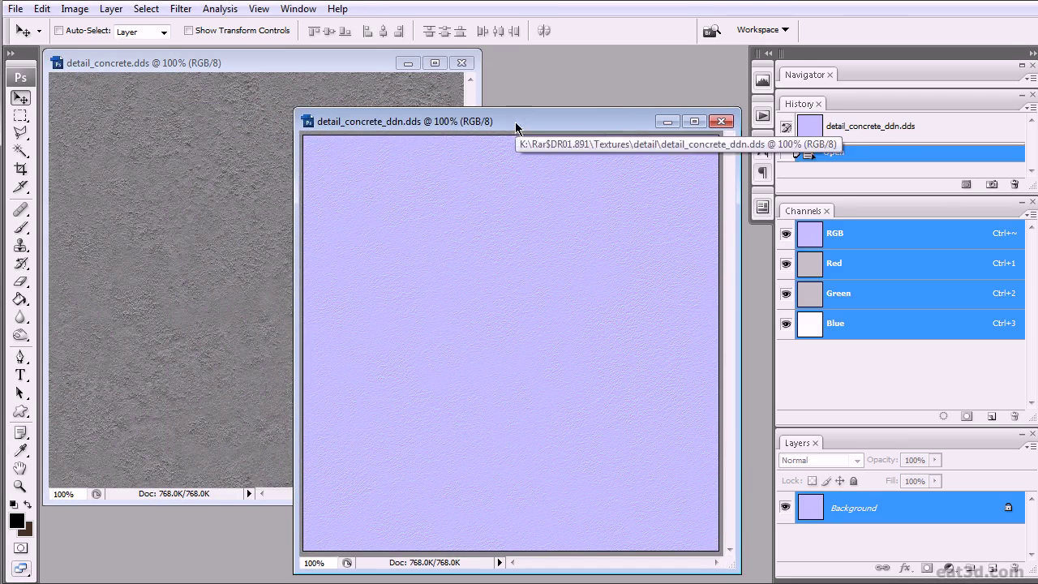
pyautogui.click(345, 64)
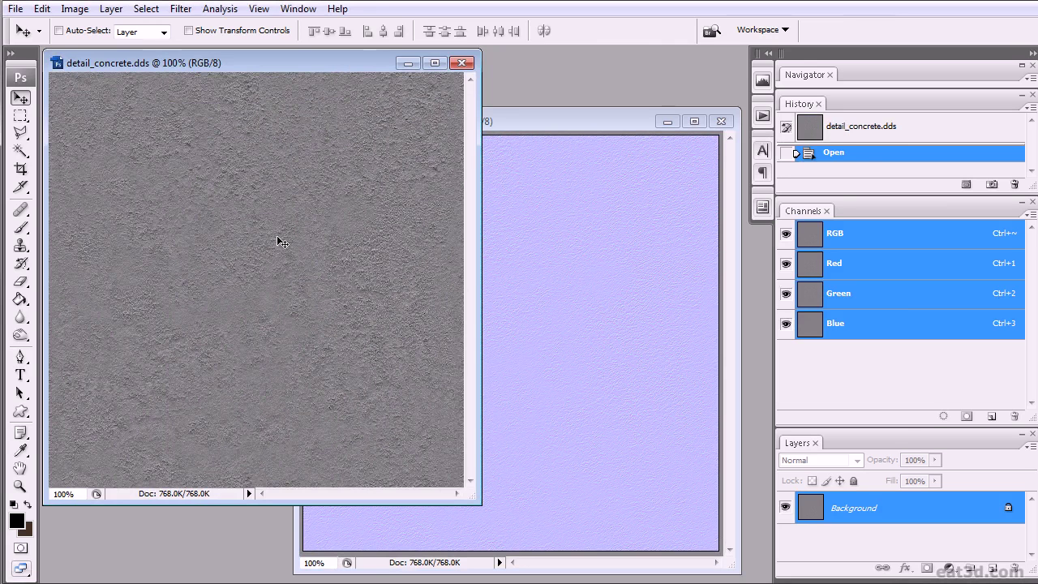
pyautogui.moveTo(481, 504); pyautogui.dragTo(512, 547)
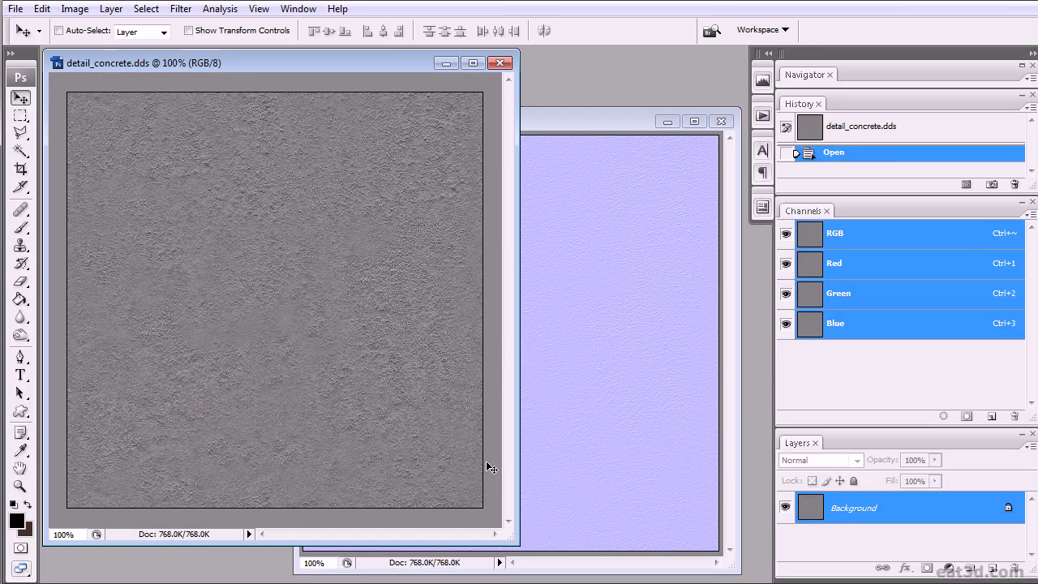
pyautogui.click(572, 132)
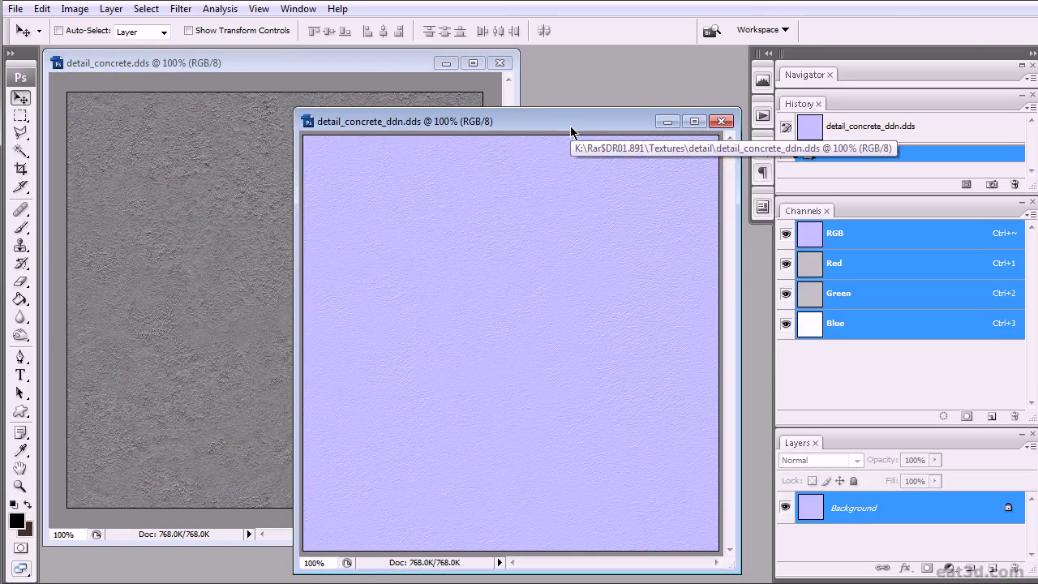
pyautogui.click(407, 65)
pyautogui.click(529, 124)
pyautogui.moveTo(498, 125); pyautogui.dragTo(496, 123)
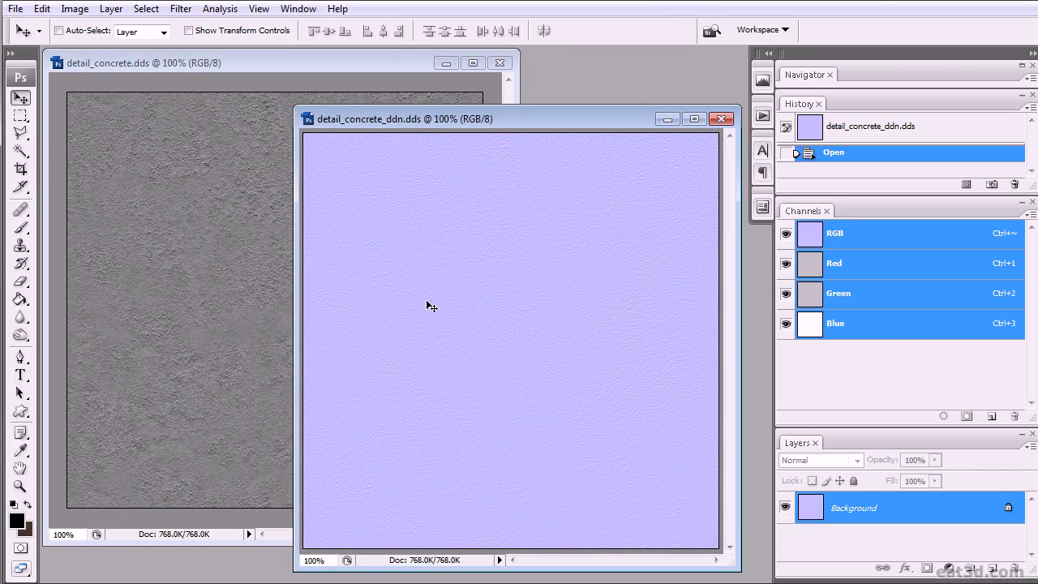
# Close detail_concrete.dds, leaving detail_concrete_ddn.dds open in an enlarged, repositioned window.
pyautogui.moveTo(296, 106); pyautogui.dragTo(276, 82)
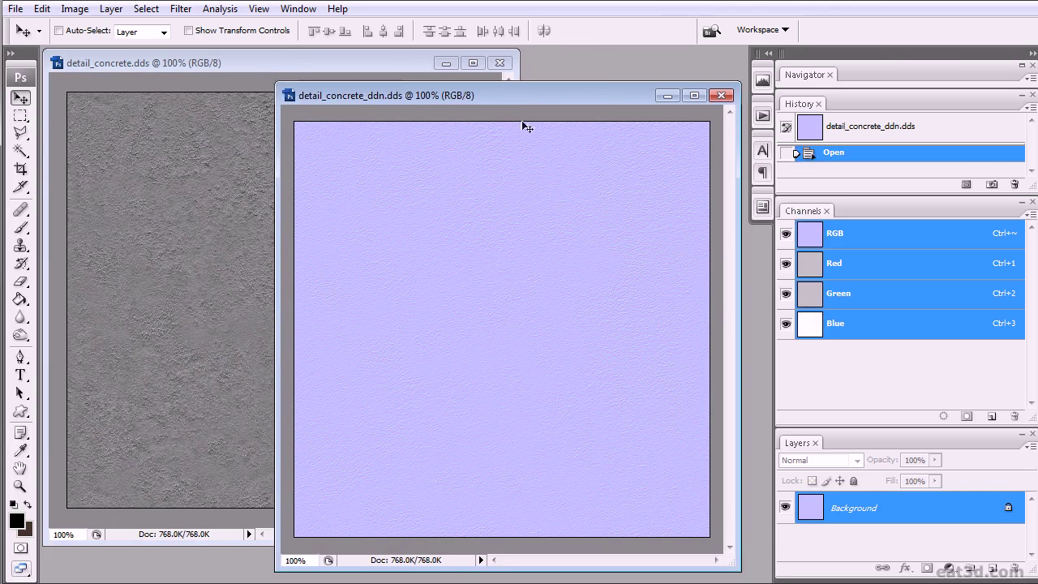
pyautogui.click(499, 62)
pyautogui.moveTo(507, 99); pyautogui.dragTo(416, 84)
# Switch to WinRAR to check the detail_concrete_ddn.dds entry in the archive and return to the open texture in Photoshop.
pyautogui.hotkey('alt', 'Tab')
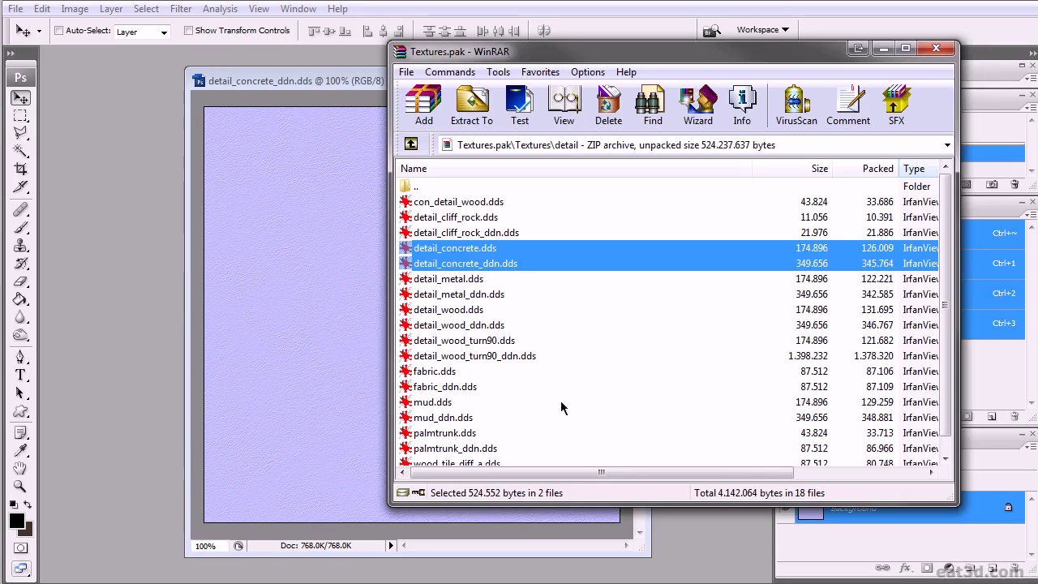
pyautogui.click(524, 266)
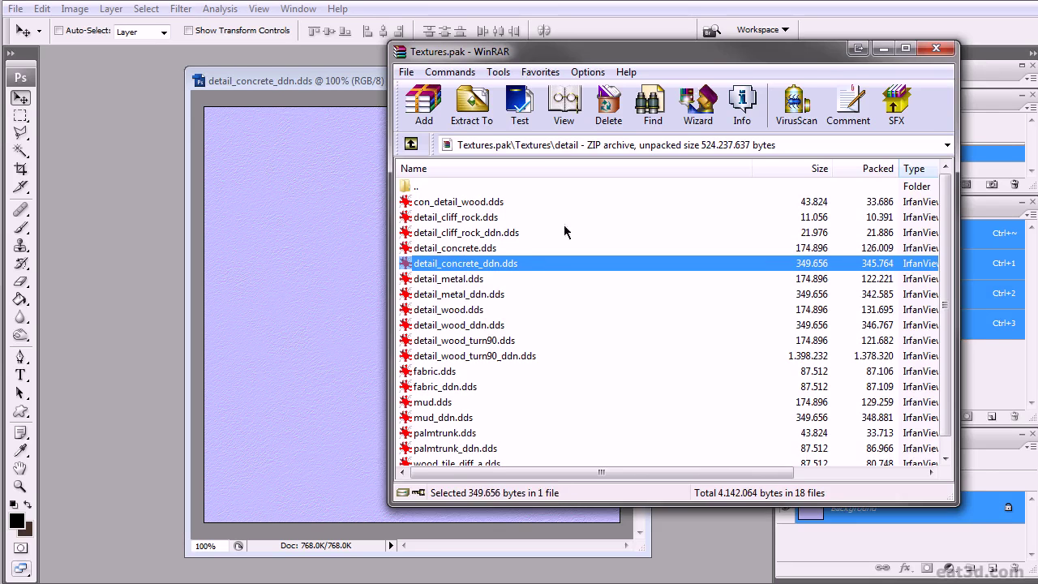
pyautogui.moveTo(529, 55); pyautogui.dragTo(574, 89)
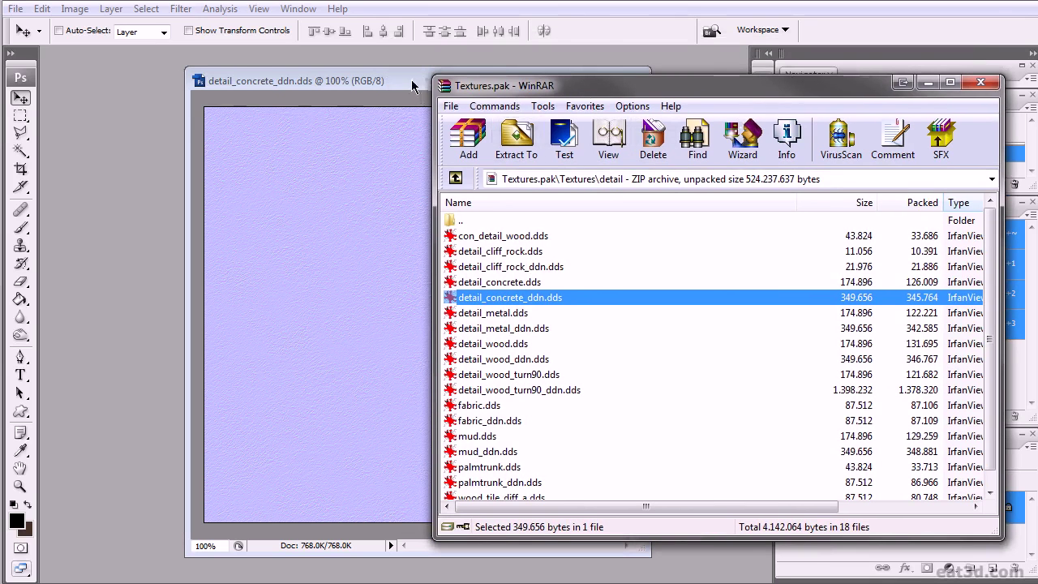
pyautogui.moveTo(415, 85); pyautogui.dragTo(407, 82)
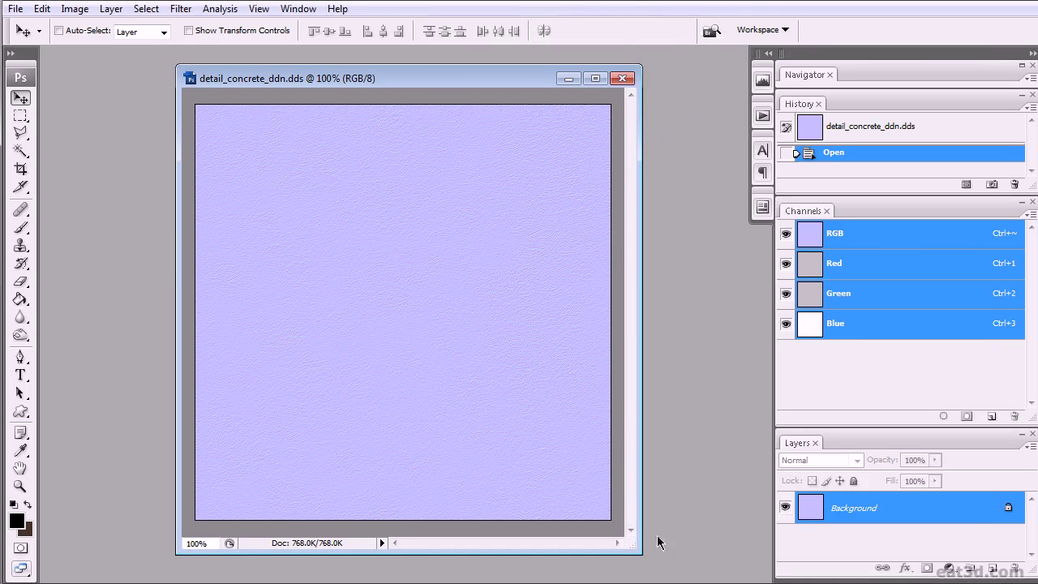
pyautogui.moveTo(641, 554); pyautogui.dragTo(649, 561)
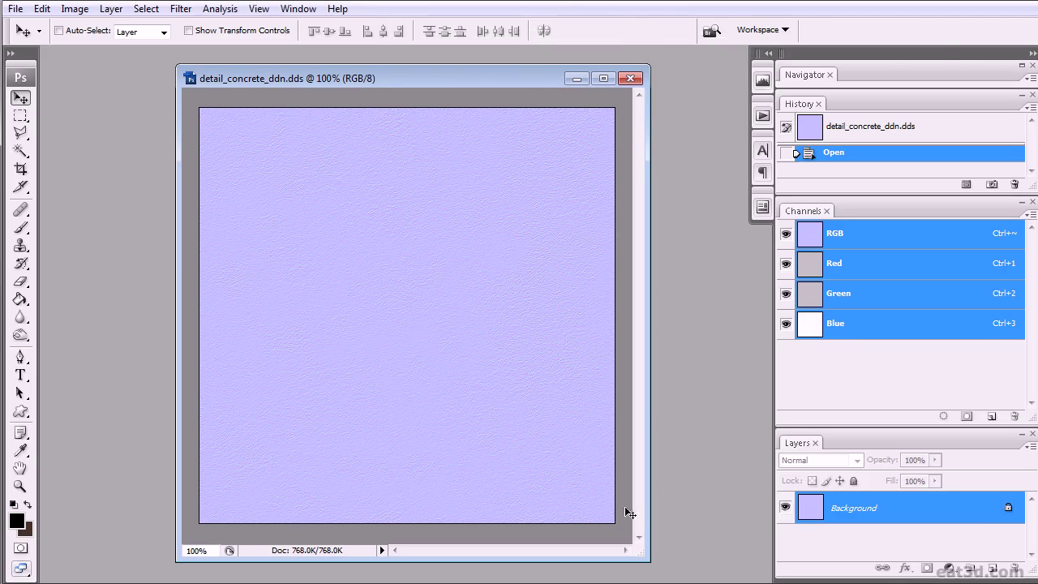
pyautogui.moveTo(646, 551); pyautogui.dragTo(655, 560)
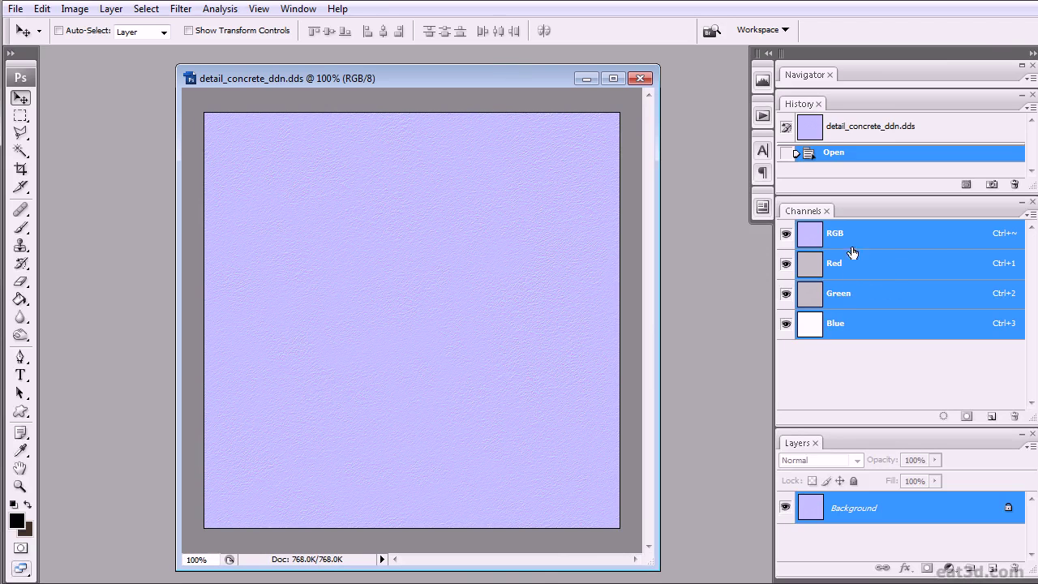
pyautogui.moveTo(654, 565); pyautogui.dragTo(663, 570)
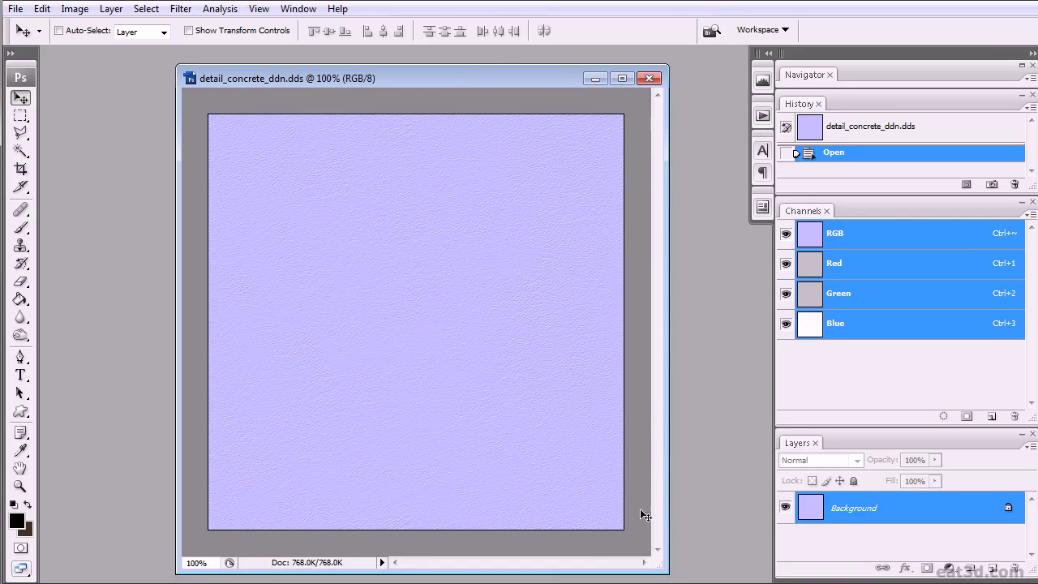
pyautogui.moveTo(463, 79); pyautogui.dragTo(450, 62)
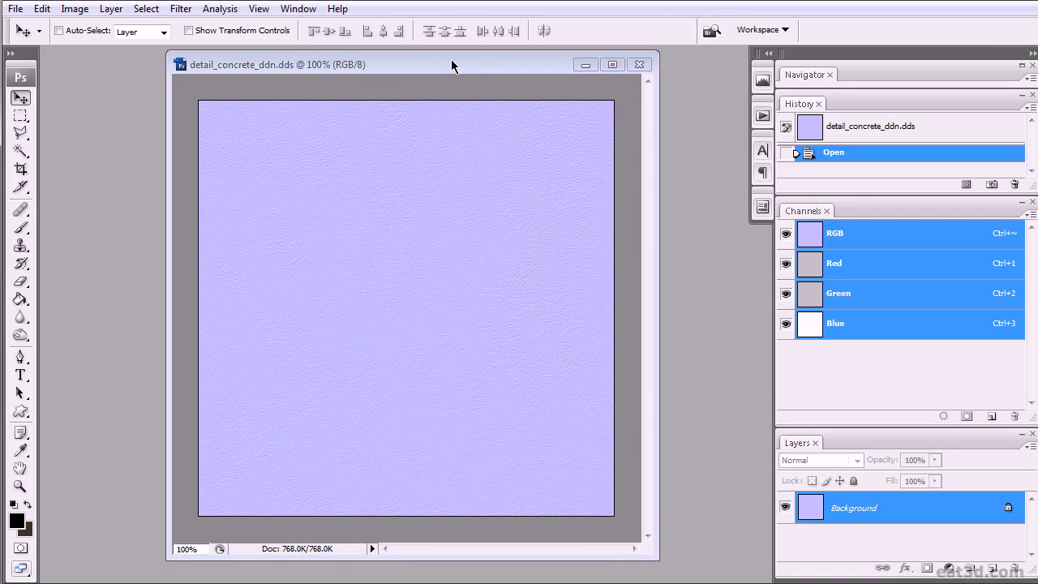
pyautogui.moveTo(649, 557); pyautogui.dragTo(659, 563)
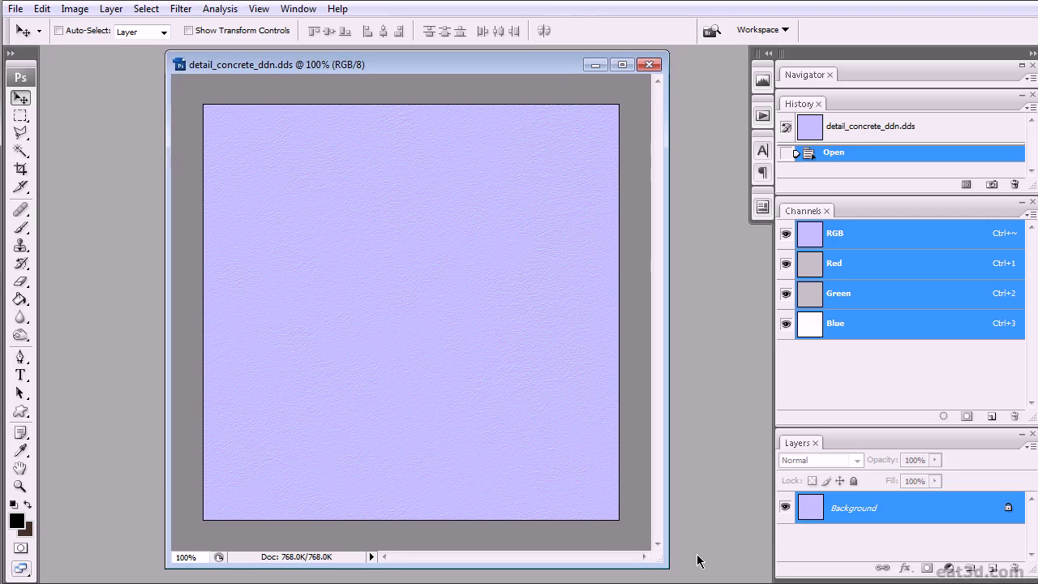
pyautogui.moveTo(667, 566); pyautogui.dragTo(671, 575)
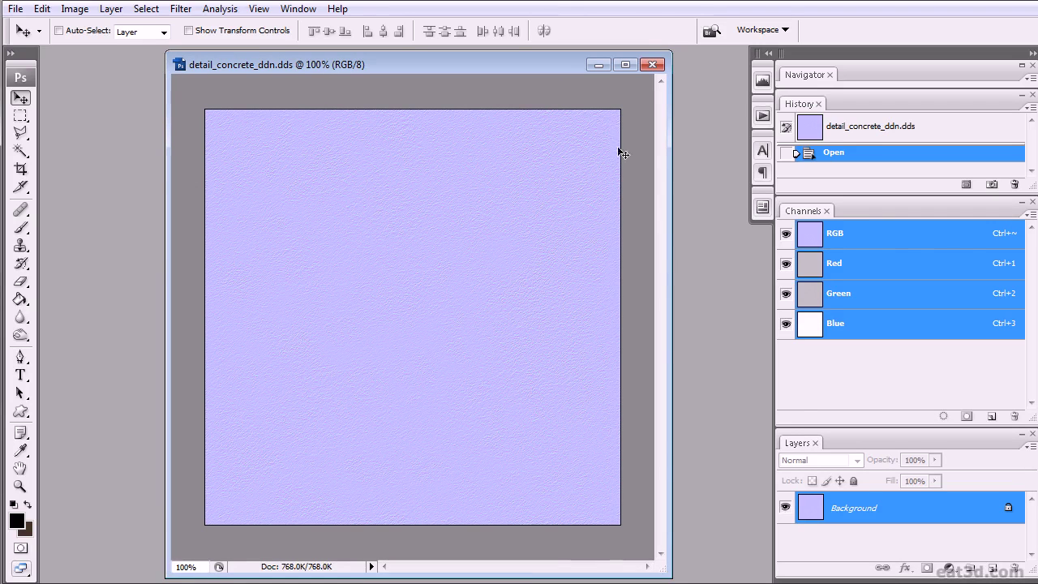
pyautogui.moveTo(672, 334); pyautogui.dragTo(678, 334)
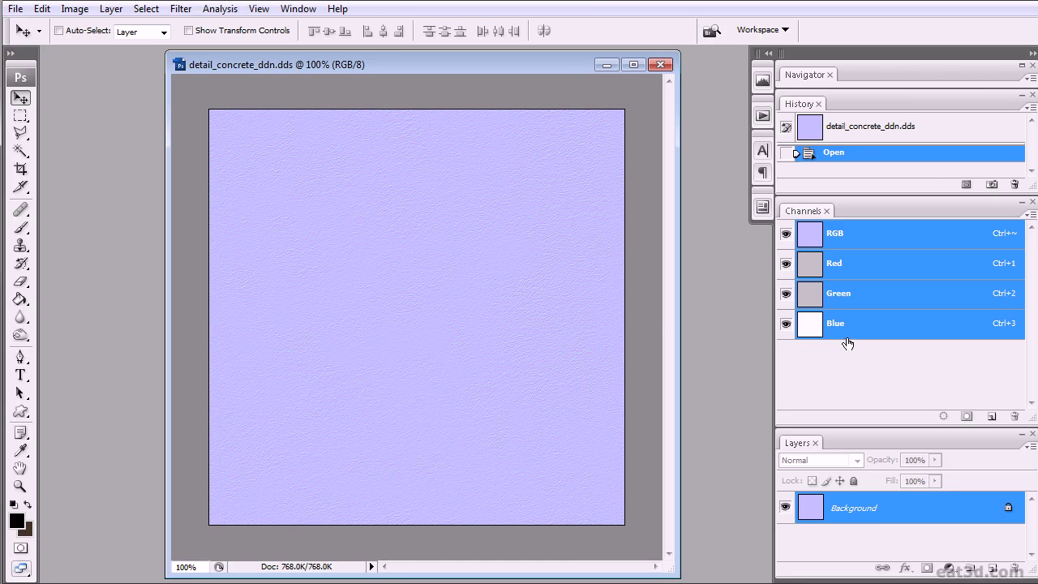
pyautogui.moveTo(555, 64); pyautogui.dragTo(534, 66)
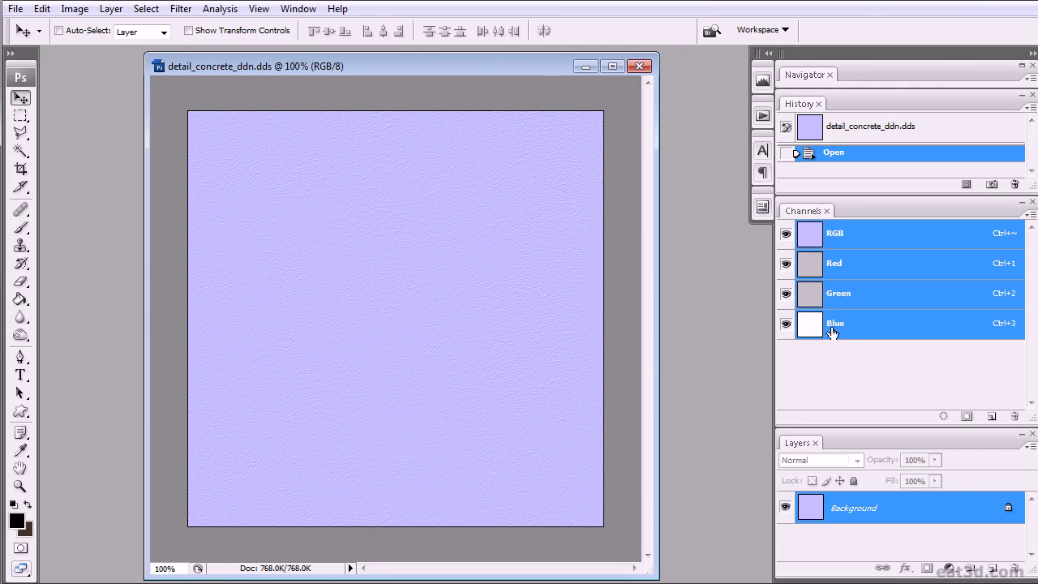
pyautogui.moveTo(657, 354); pyautogui.dragTo(686, 354)
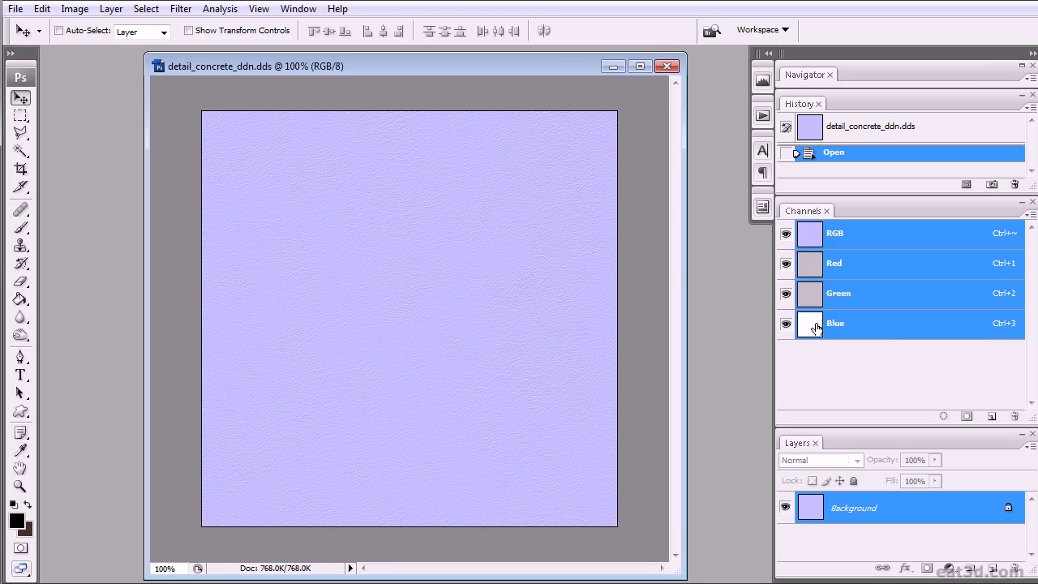
# Close detail_concrete_ddn.dds and switch to Windows Explorer to open the eat3d_advanced_materials folder inside Game\Objects.
pyautogui.moveTo(440, 68); pyautogui.dragTo(423, 68)
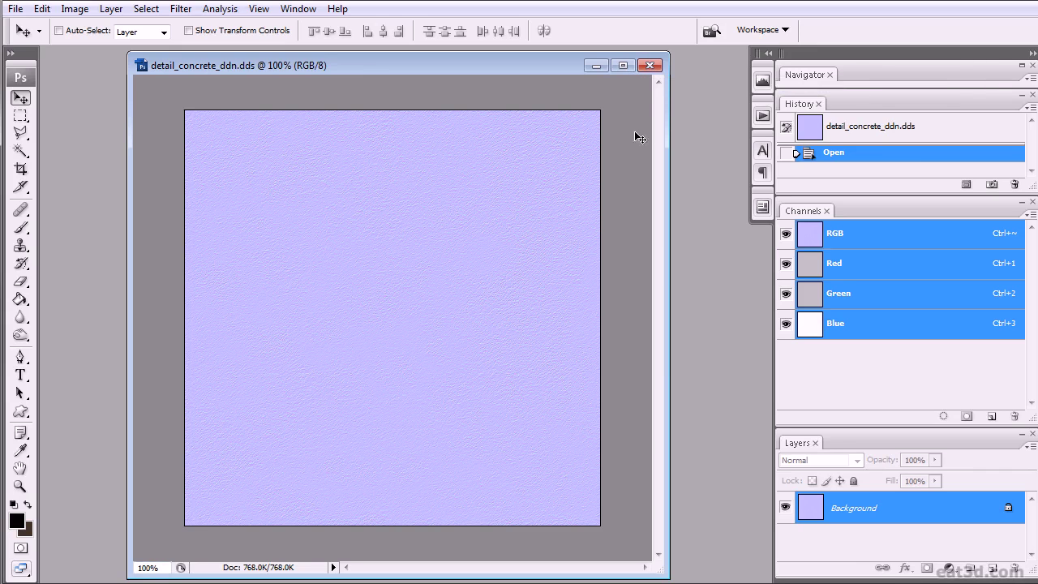
pyautogui.click(649, 66)
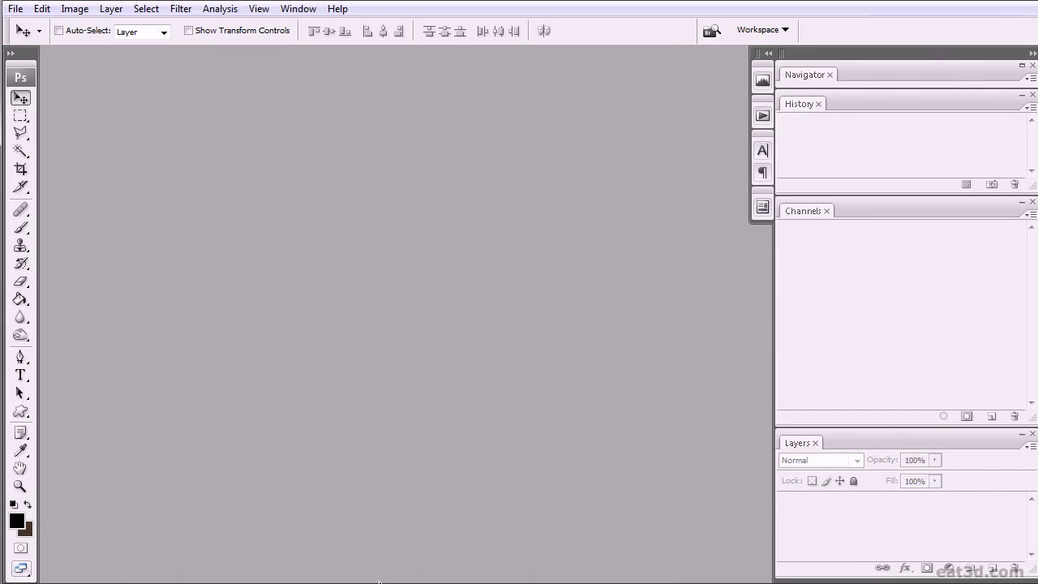
pyautogui.hotkey('alt', 'Tab')
pyautogui.moveTo(553, 34); pyautogui.dragTo(579, 64)
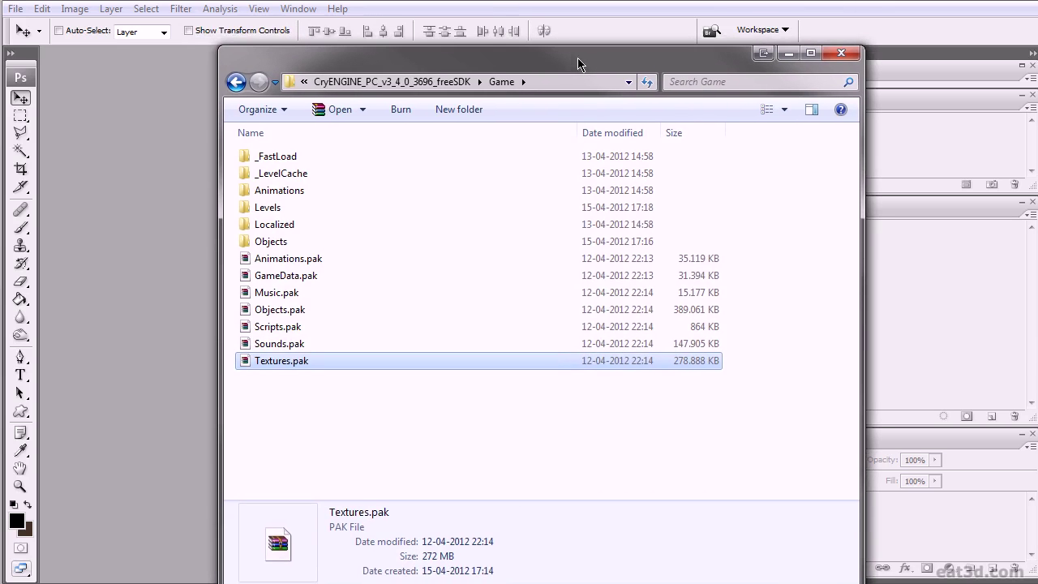
pyautogui.doubleClick(294, 241)
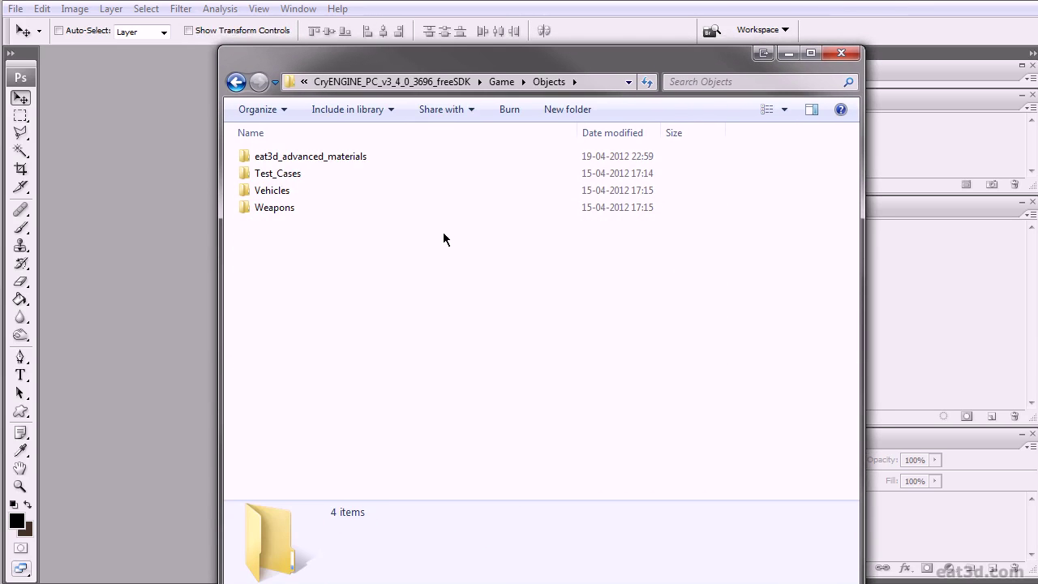
pyautogui.doubleClick(299, 157)
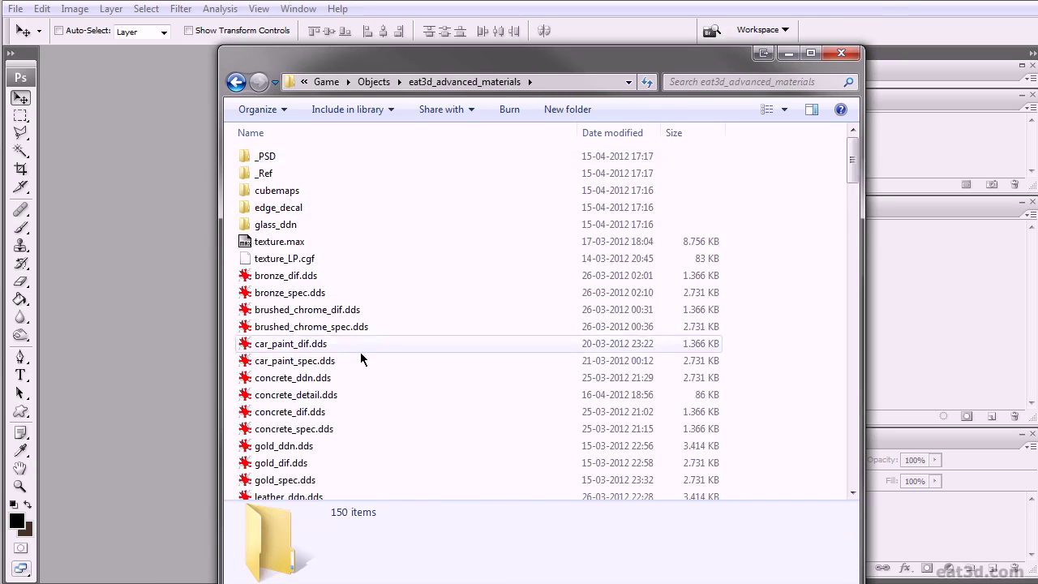
# Open concrete_detail.tif in Photoshop, ignoring its damaged Photoshop data, and enlarge its window to show the whole image.
pyautogui.scroll(-20, 317, 257)
pyautogui.scroll(-6, 394, 360)
pyautogui.click(344, 305)
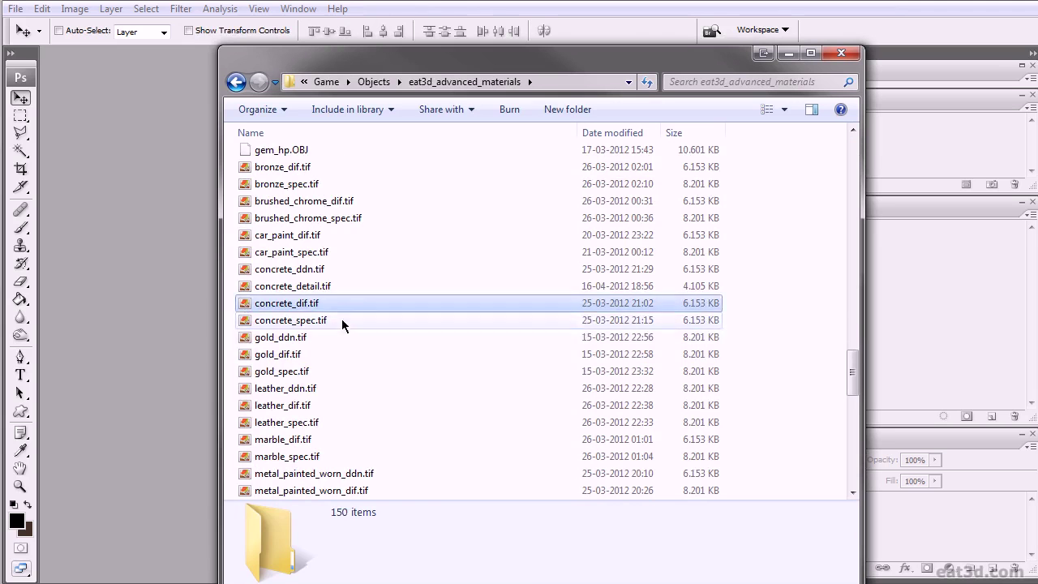
pyautogui.click(343, 321)
pyautogui.press('Down')
pyautogui.click(324, 291)
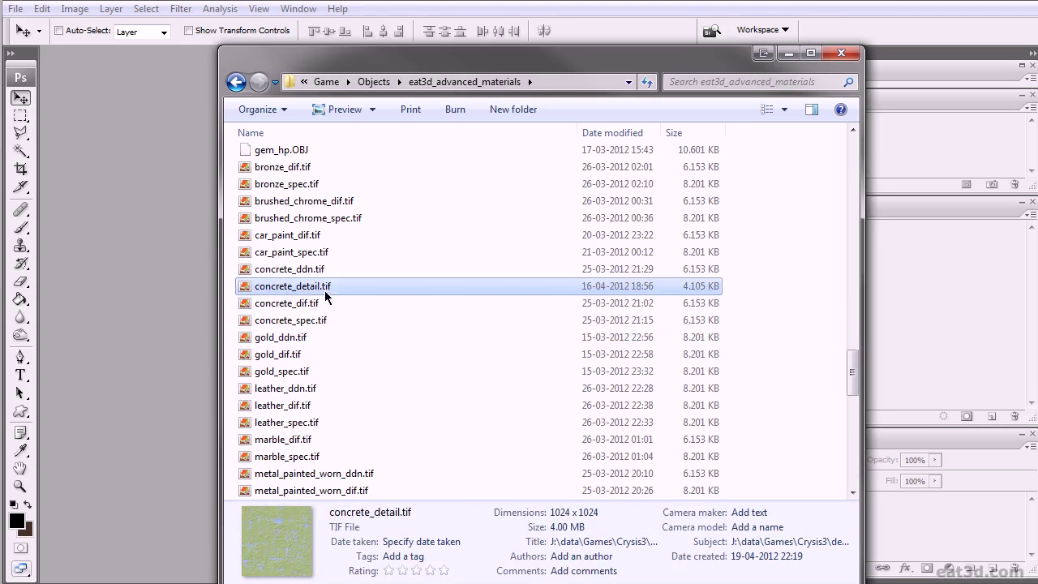
pyautogui.moveTo(300, 287); pyautogui.dragTo(162, 270)
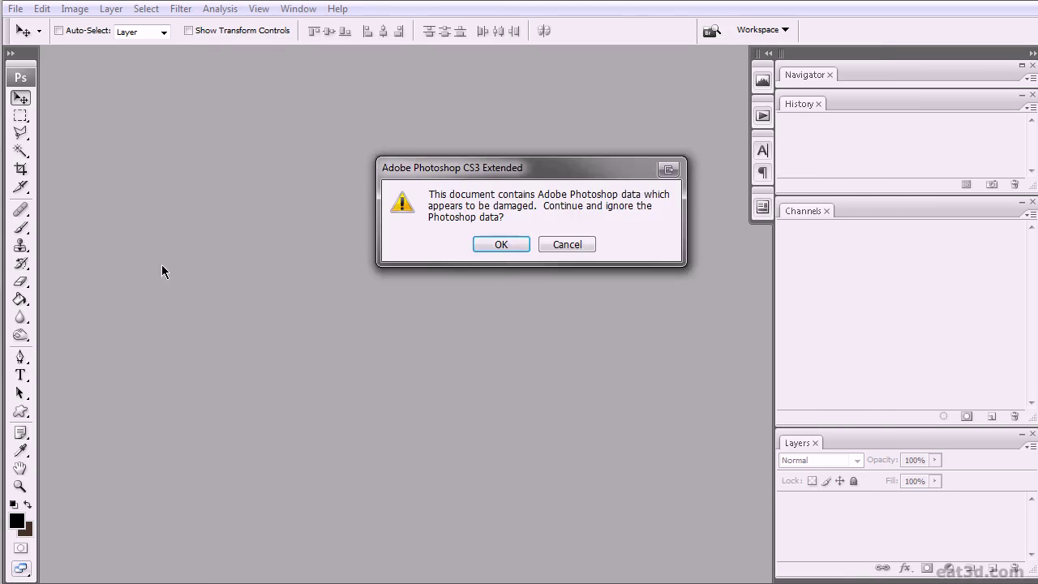
pyautogui.click(508, 245)
pyautogui.moveTo(481, 504); pyautogui.dragTo(592, 582)
pyautogui.moveTo(352, 70); pyautogui.dragTo(367, 72)
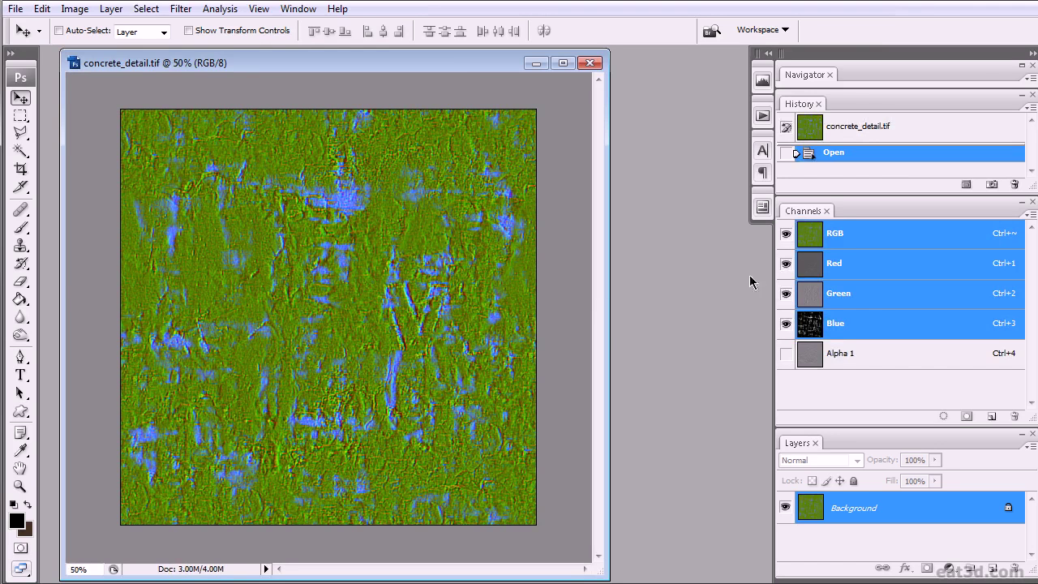
# View the Red, Green, Blue and Alpha 1 channels of concrete_detail.tif one at a time.
pyautogui.click(858, 264)
pyautogui.click(858, 295)
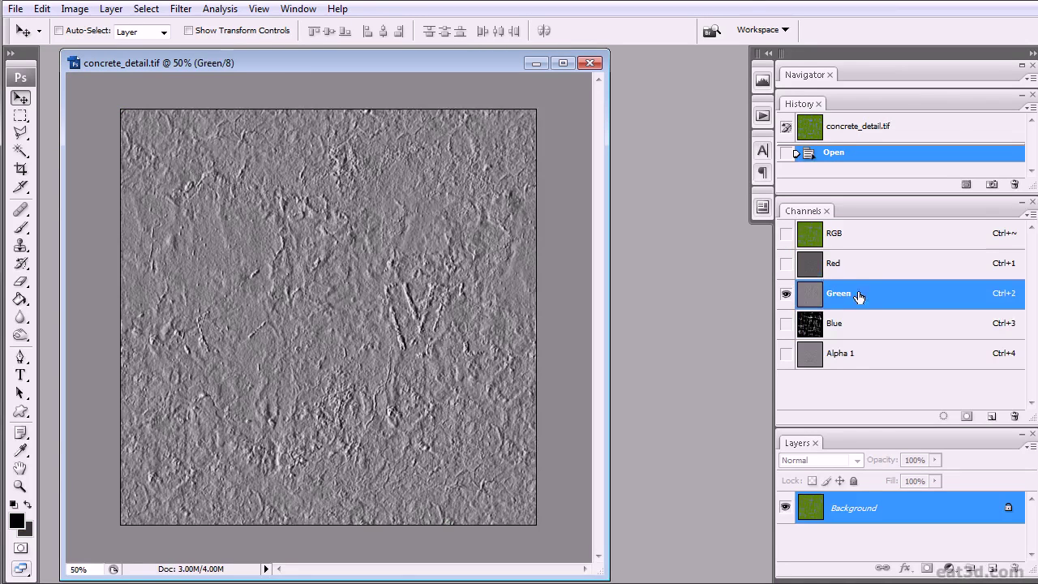
pyautogui.click(847, 321)
pyautogui.click(850, 360)
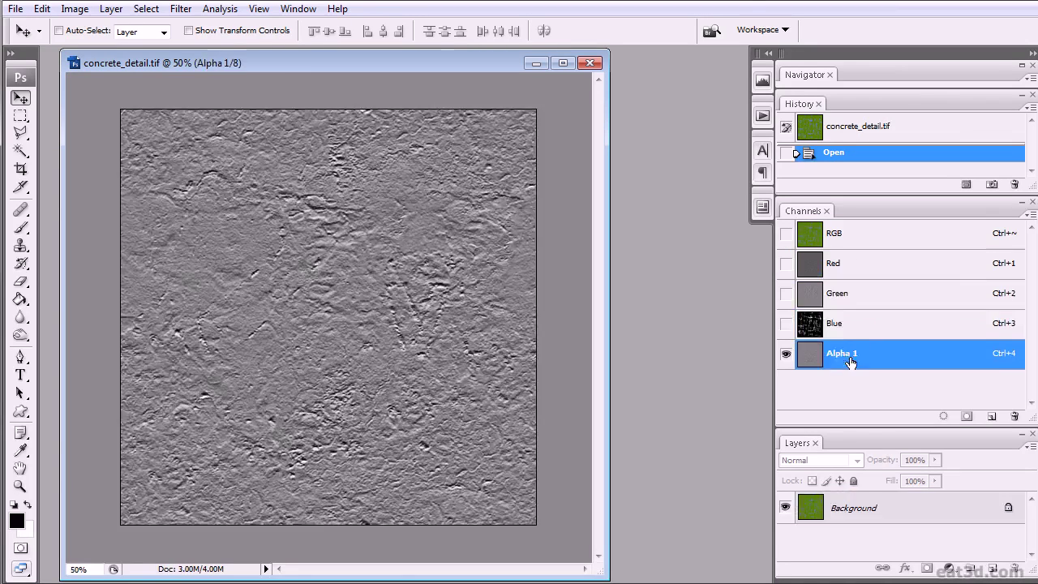
pyautogui.click(842, 333)
pyautogui.click(851, 303)
pyautogui.click(853, 263)
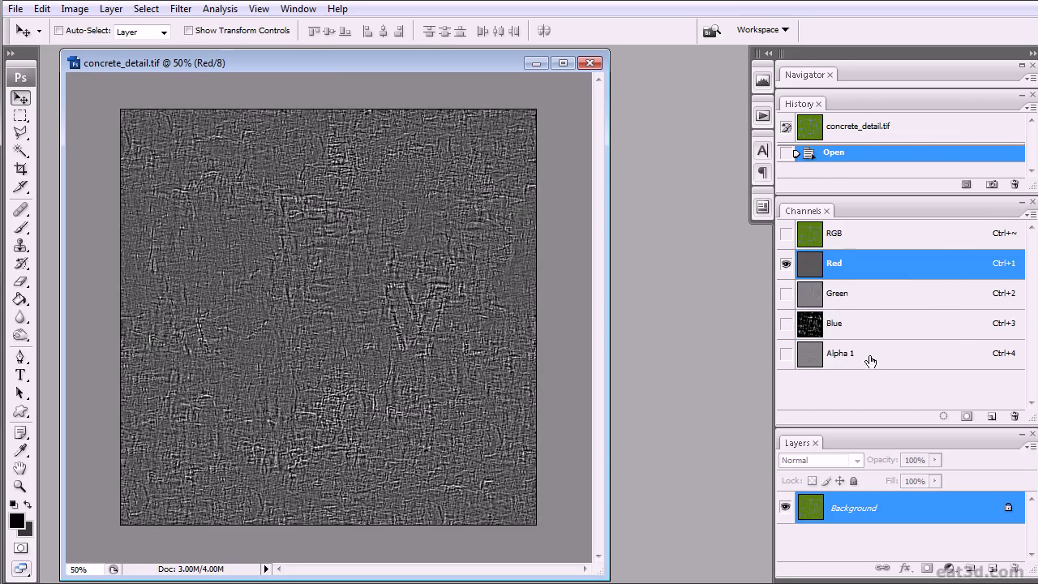
pyautogui.click(861, 328)
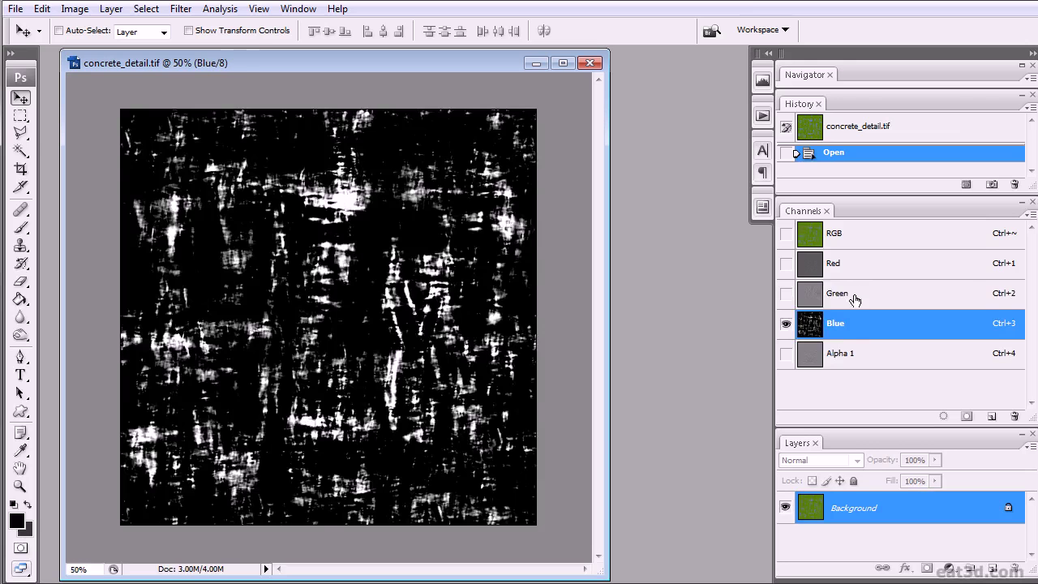
# Compare the Green and Alpha 1 channels of concrete_detail.tif by alternating between them.
pyautogui.click(854, 300)
pyautogui.click(855, 360)
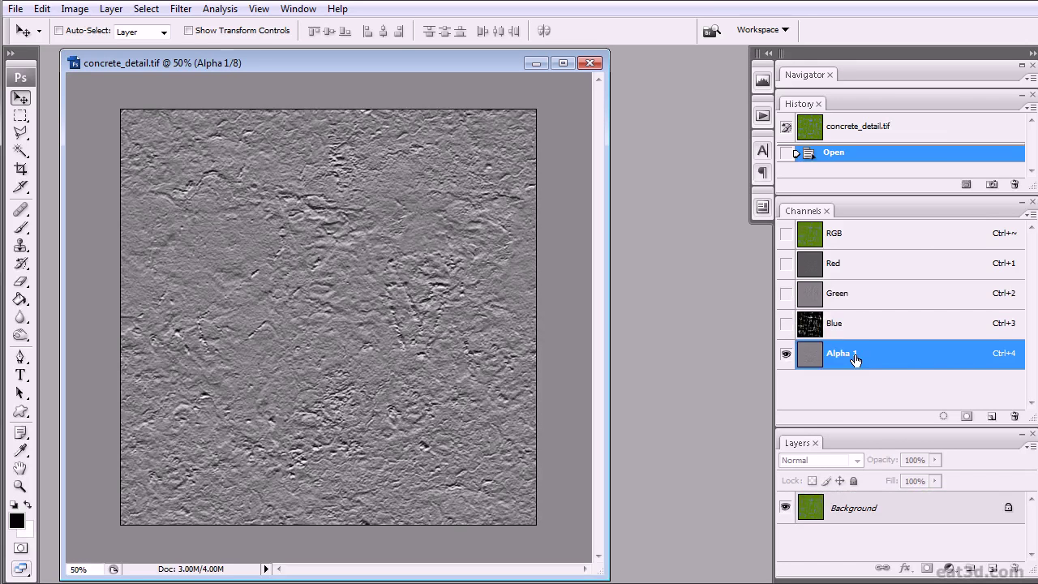
pyautogui.click(844, 298)
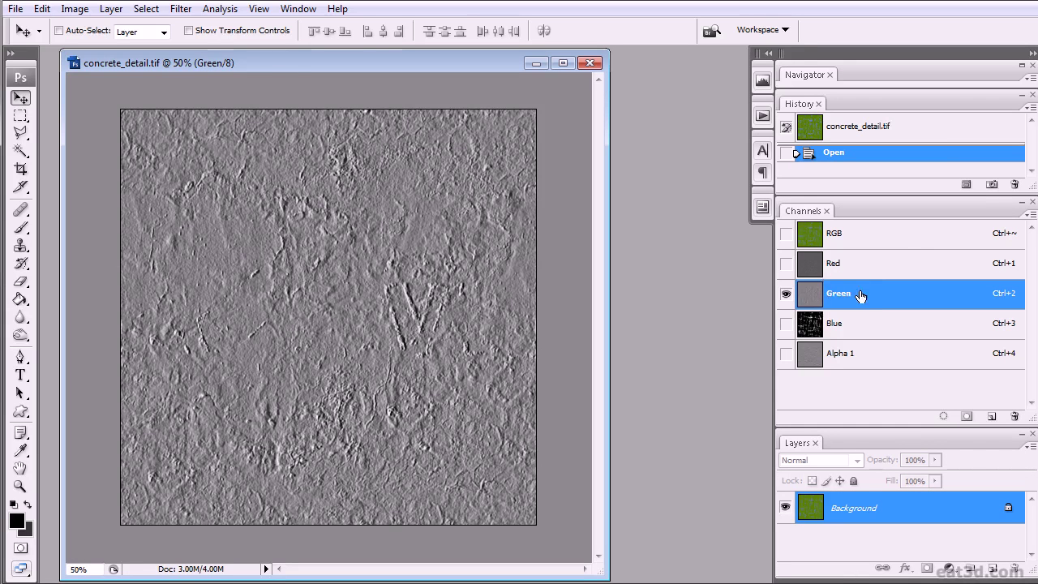
pyautogui.click(847, 357)
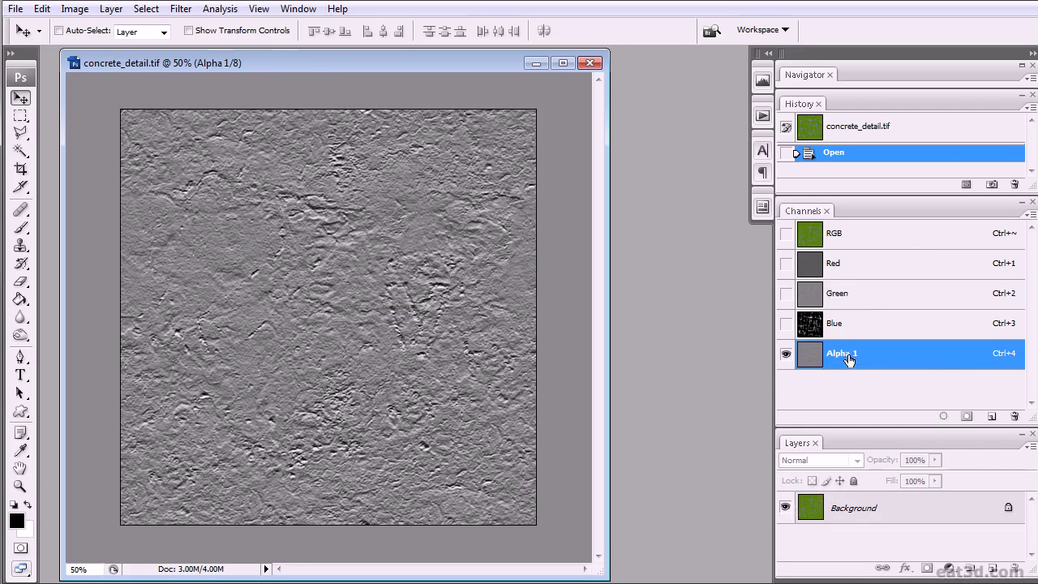
pyautogui.click(862, 299)
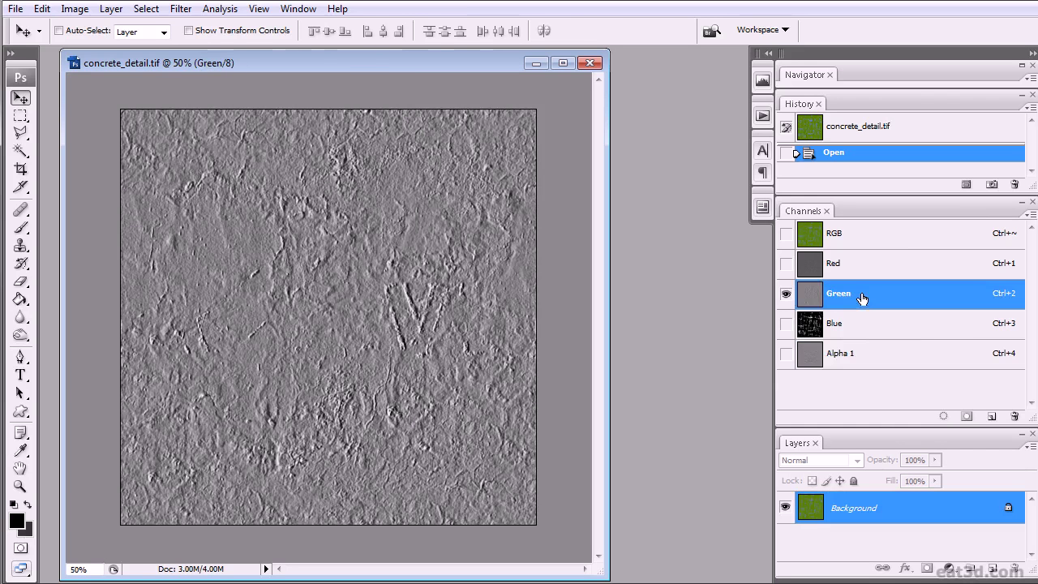
pyautogui.click(862, 364)
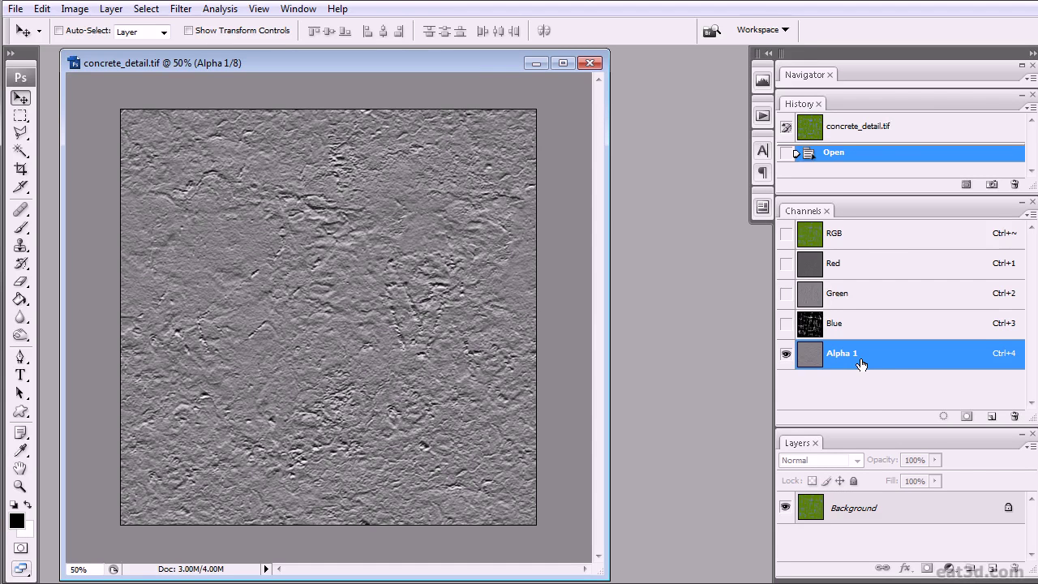
# Compare the Blue and Red channels of concrete_detail.tif by alternating between them.
pyautogui.click(851, 324)
pyautogui.click(846, 266)
pyautogui.click(846, 329)
pyautogui.click(847, 266)
pyautogui.click(847, 324)
pyautogui.click(862, 266)
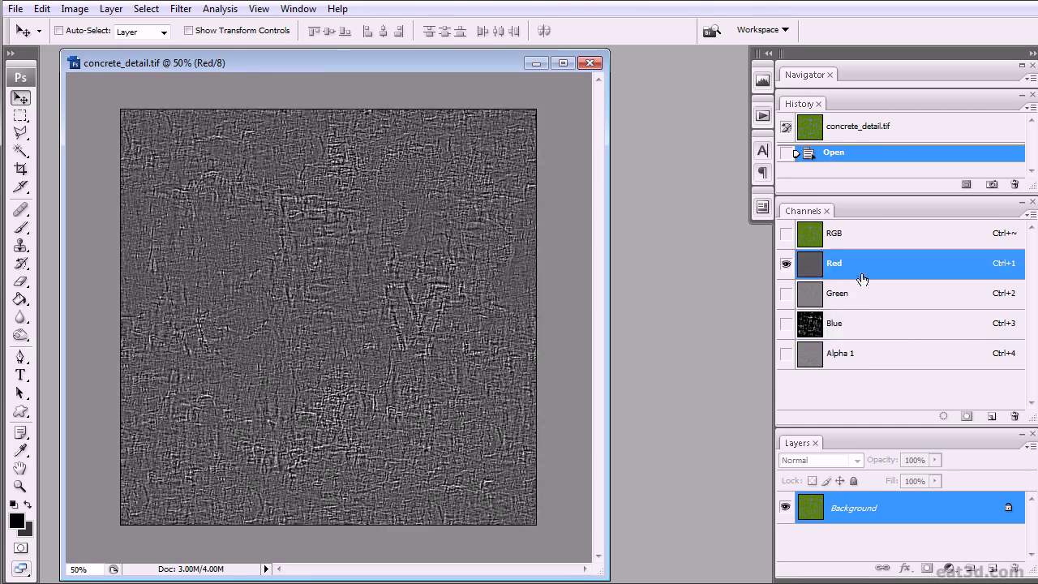
pyautogui.click(858, 324)
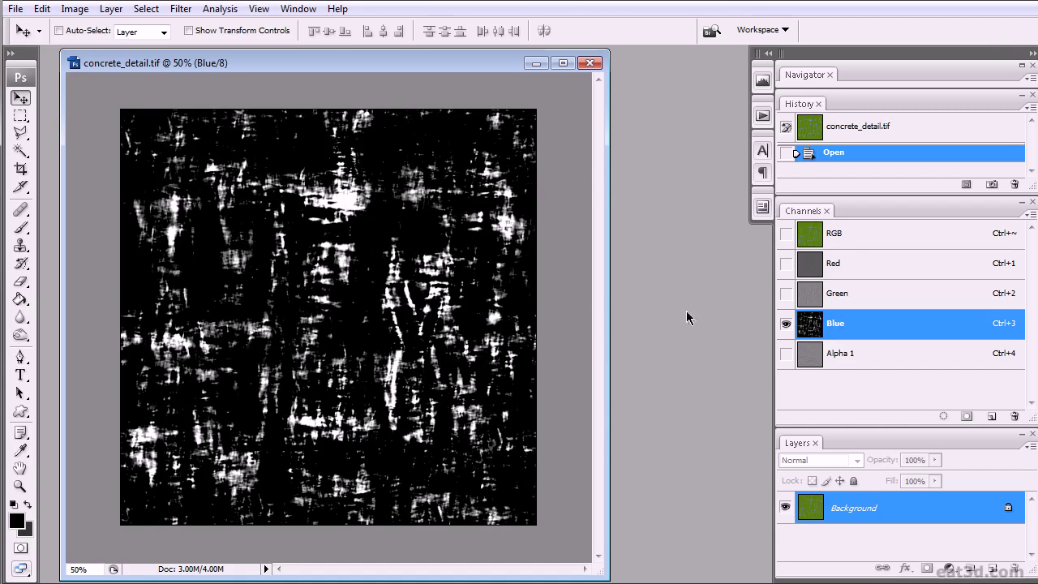
pyautogui.click(848, 264)
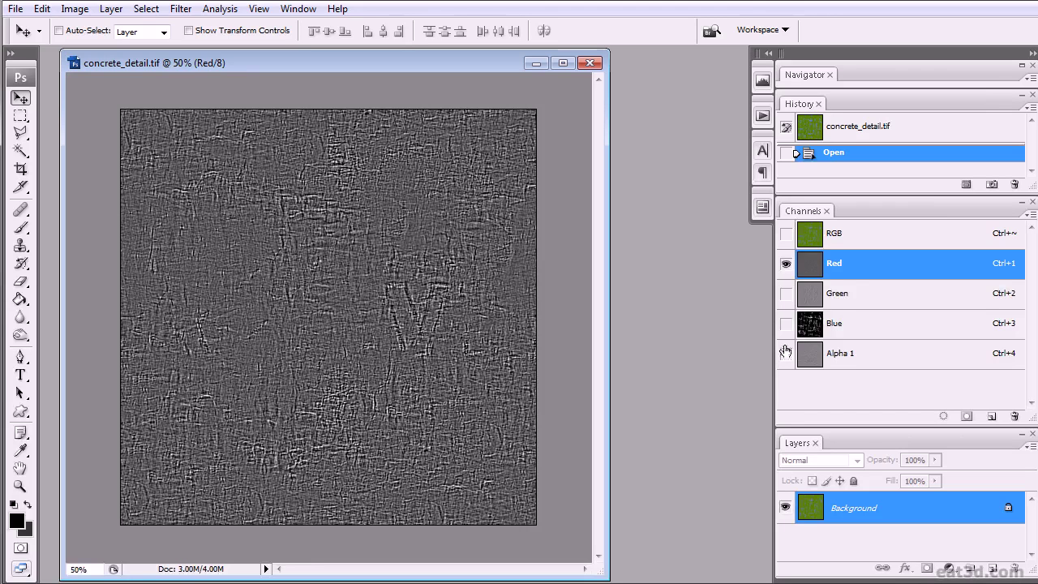
pyautogui.click(868, 333)
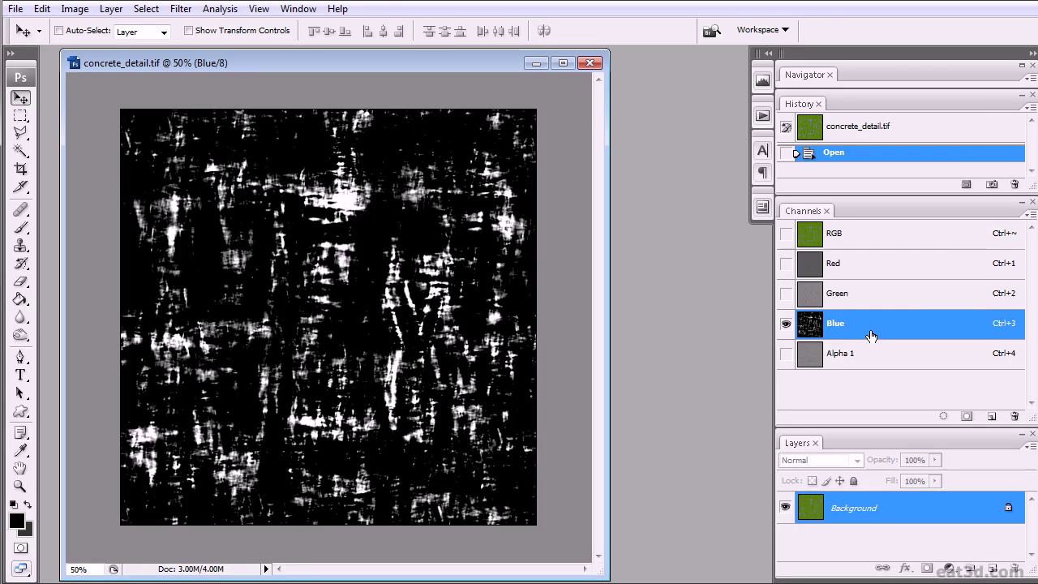
# Recheck the Green and Alpha 1 channels and close concrete_detail.tif.
pyautogui.click(847, 297)
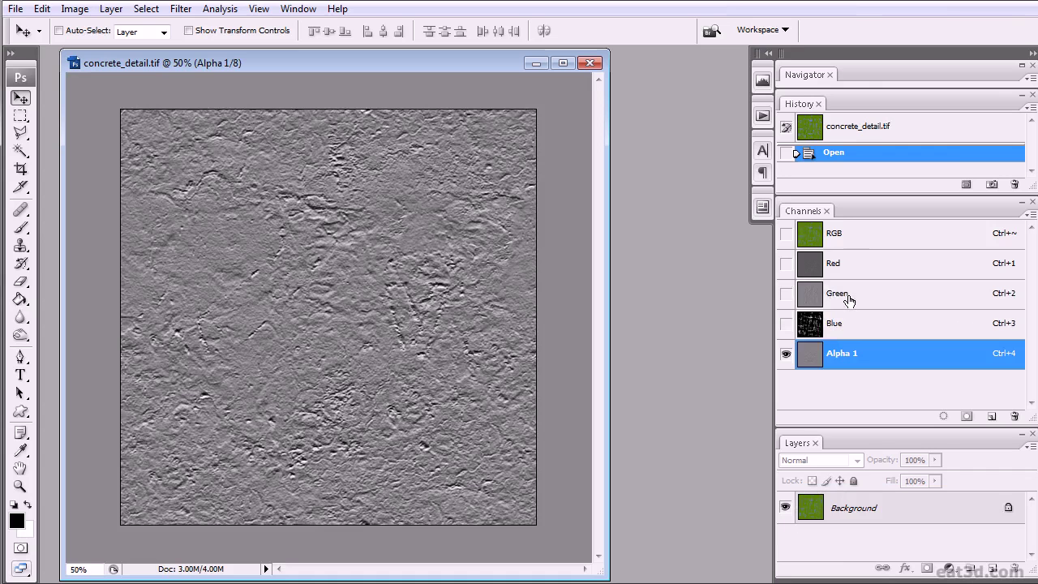
pyautogui.click(590, 63)
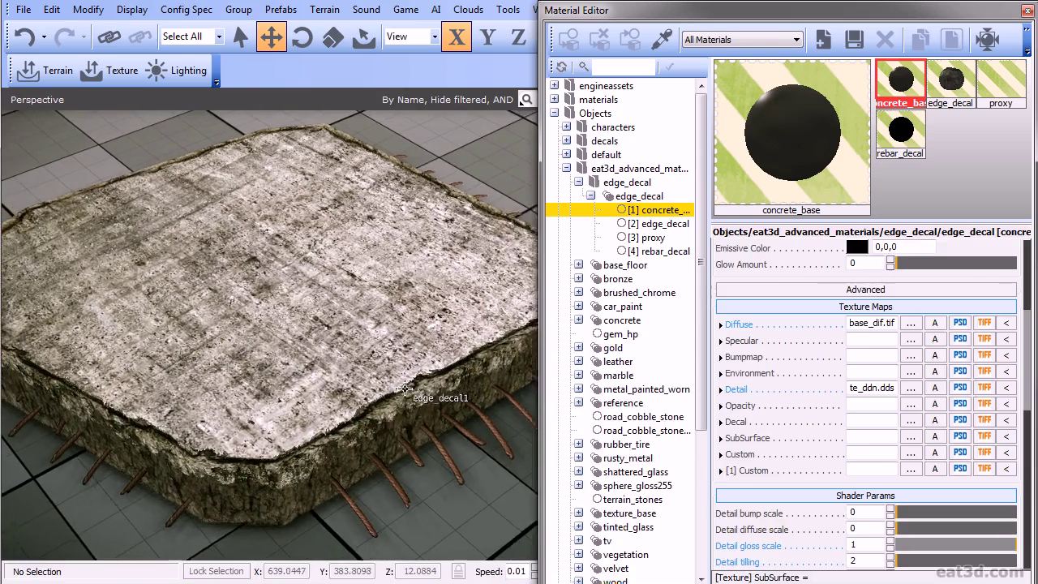
# Switch to the CryENGINE editor and assign concrete_detail.tif from game/Objects/eat3d_advanced_materials as the Detail texture of the concrete_base material.
pyautogui.moveTo(772, 399)
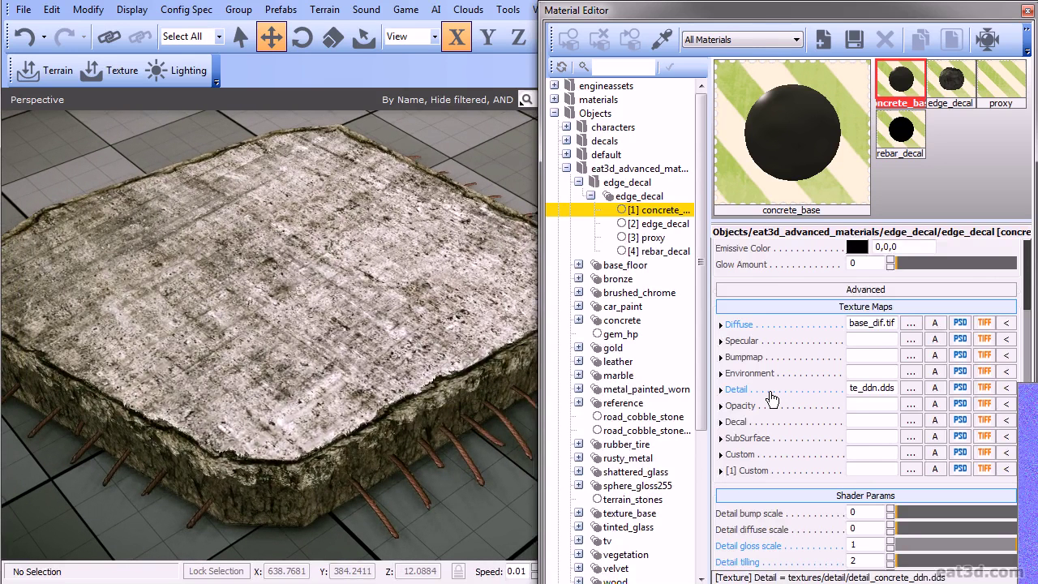
pyautogui.click(911, 388)
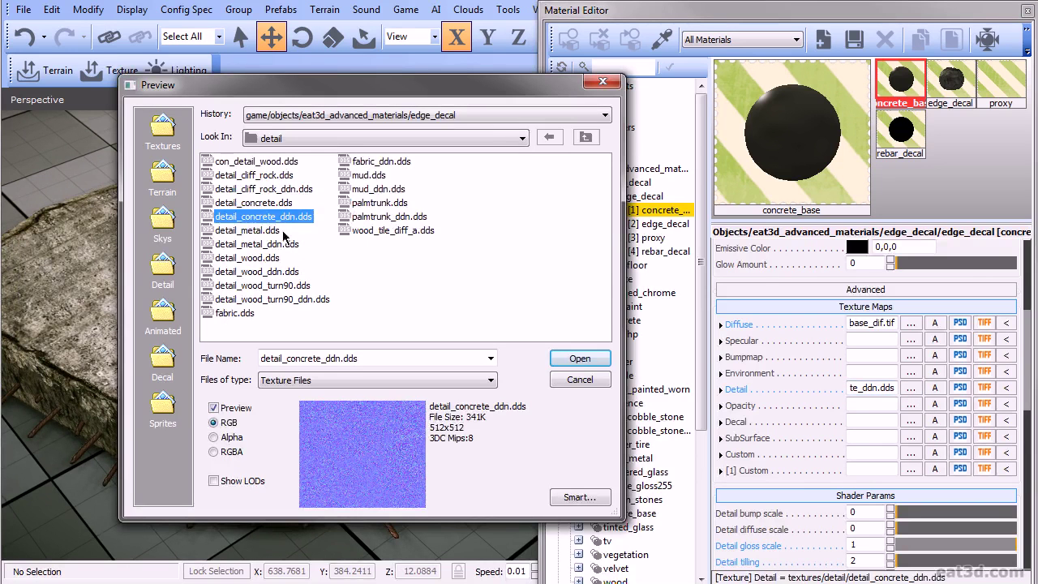
pyautogui.click(426, 114)
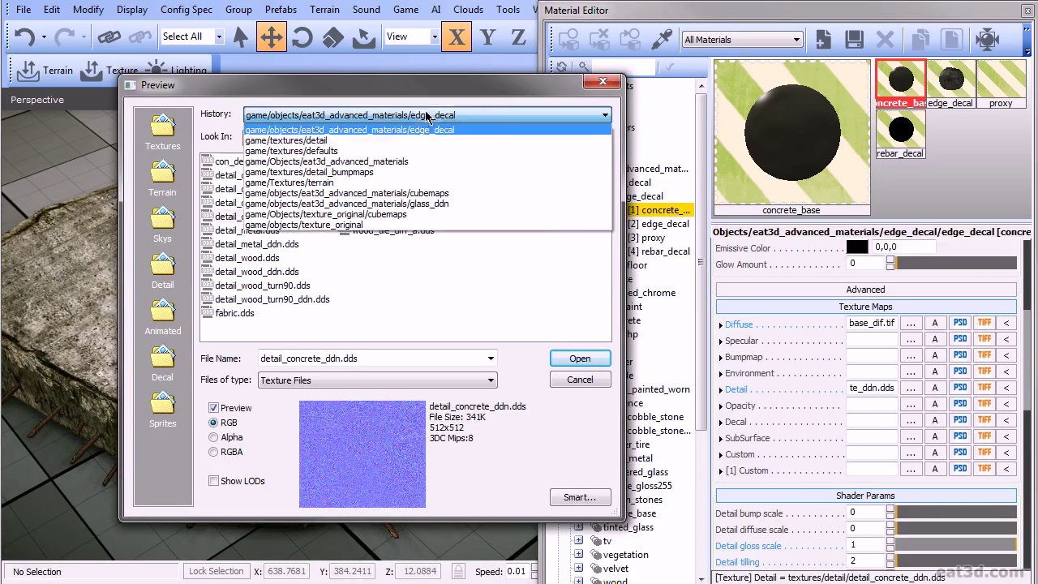
pyautogui.click(426, 162)
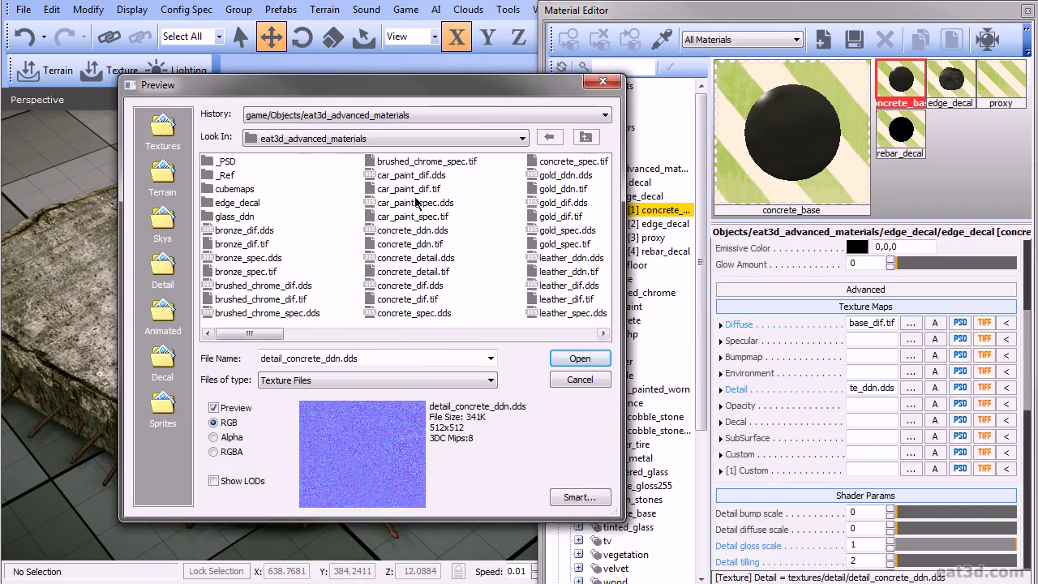
pyautogui.click(410, 189)
pyautogui.press('Down')
pyautogui.press('Down')
pyautogui.press('Down')
pyautogui.press('Down')
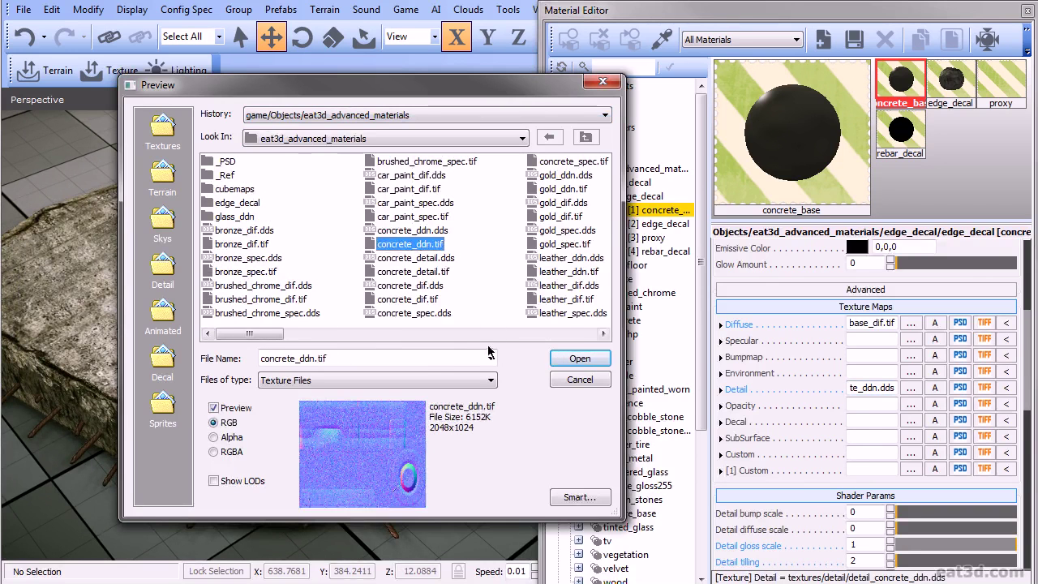
pyautogui.press('Down')
pyautogui.press('Down')
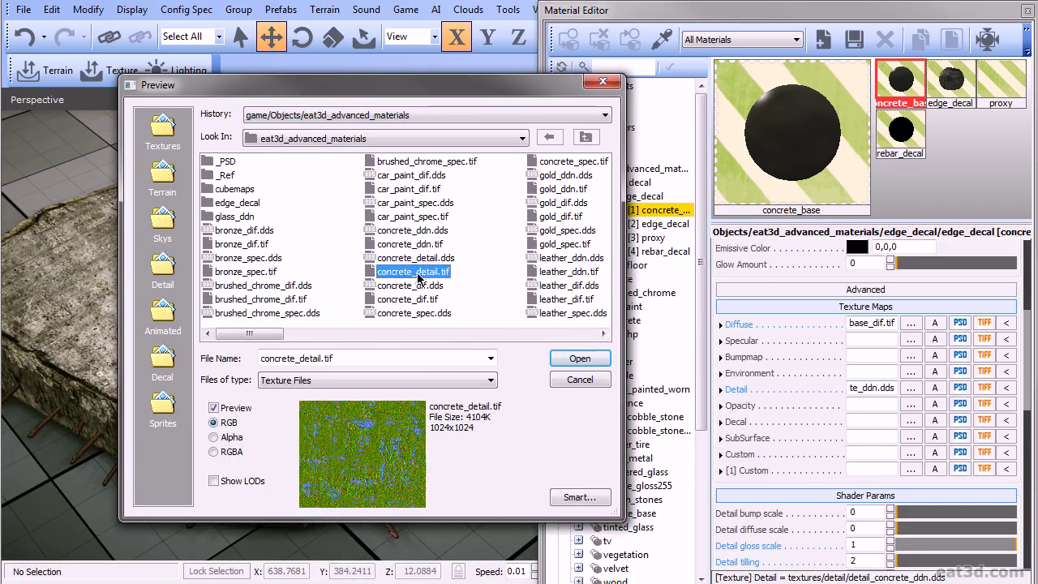
pyautogui.click(582, 357)
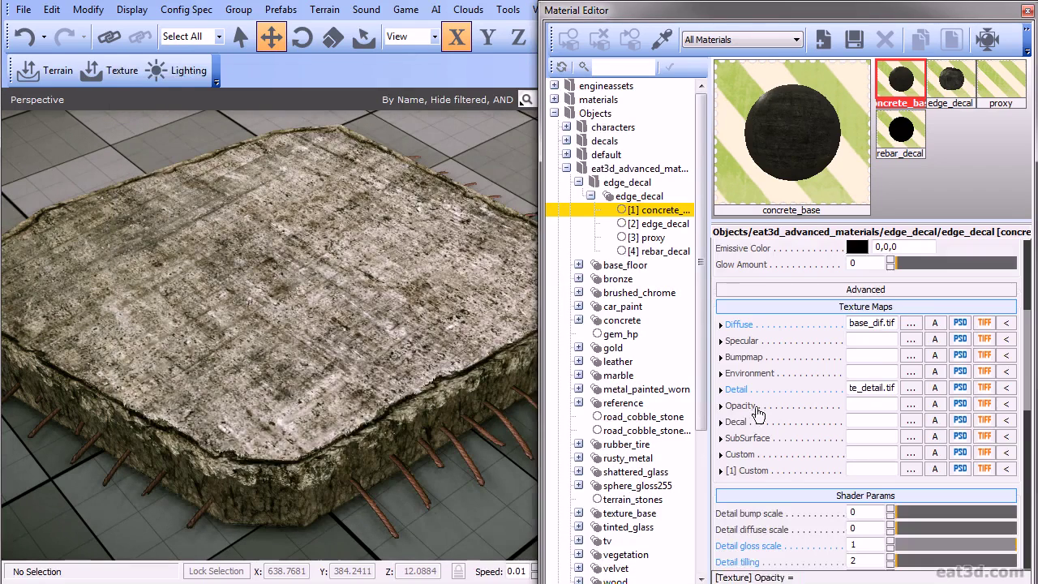
# Turn Detail mapping off and back on for concrete_base to compare the slab with and without the detail map.
pyautogui.scroll(-7, 783, 438)
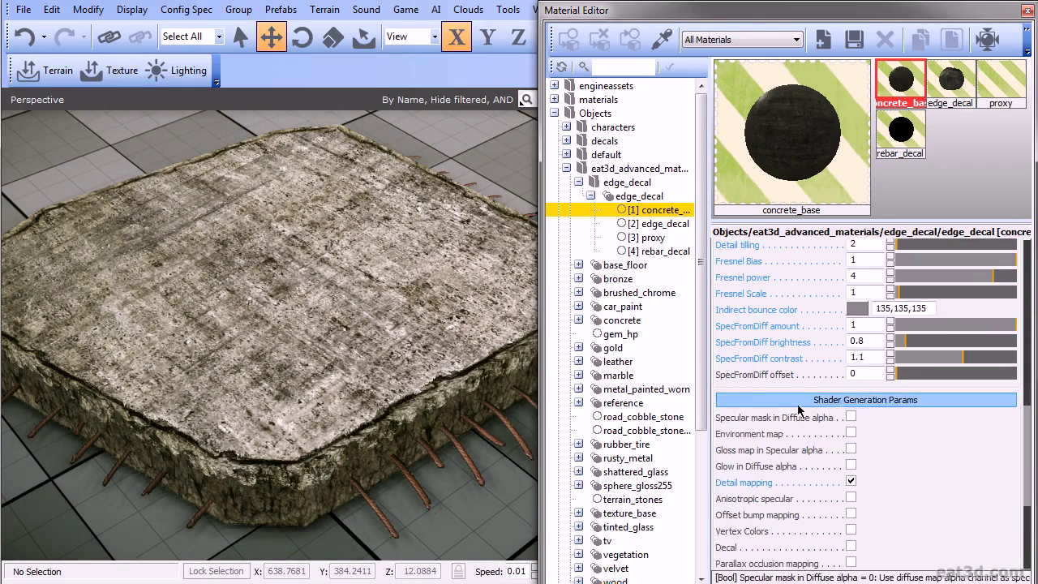
pyautogui.scroll(-2, 834, 426)
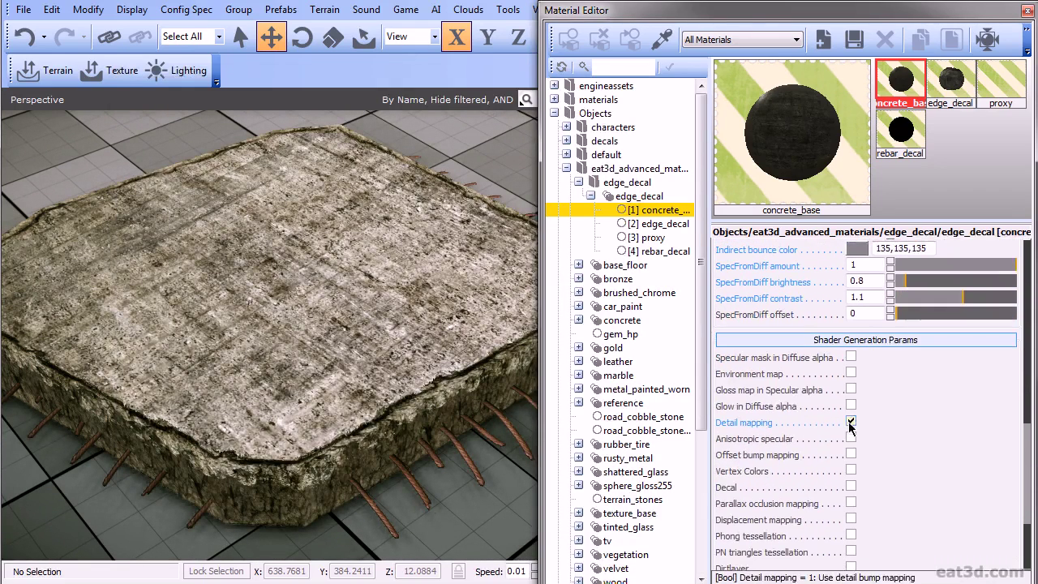
pyautogui.click(850, 423)
pyautogui.scroll(-2, 850, 427)
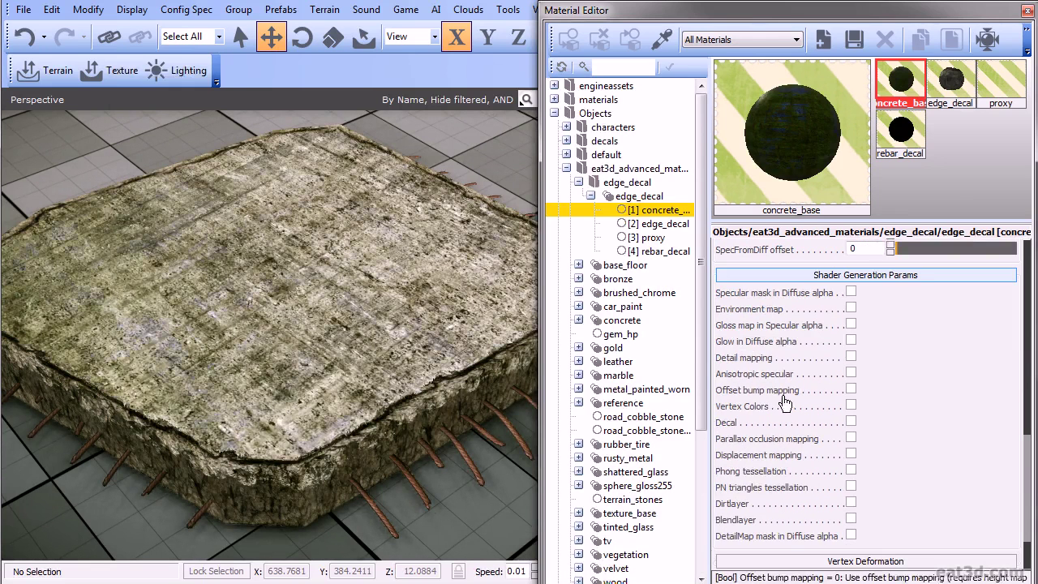
pyautogui.click(850, 357)
pyautogui.scroll(4, 312, 389)
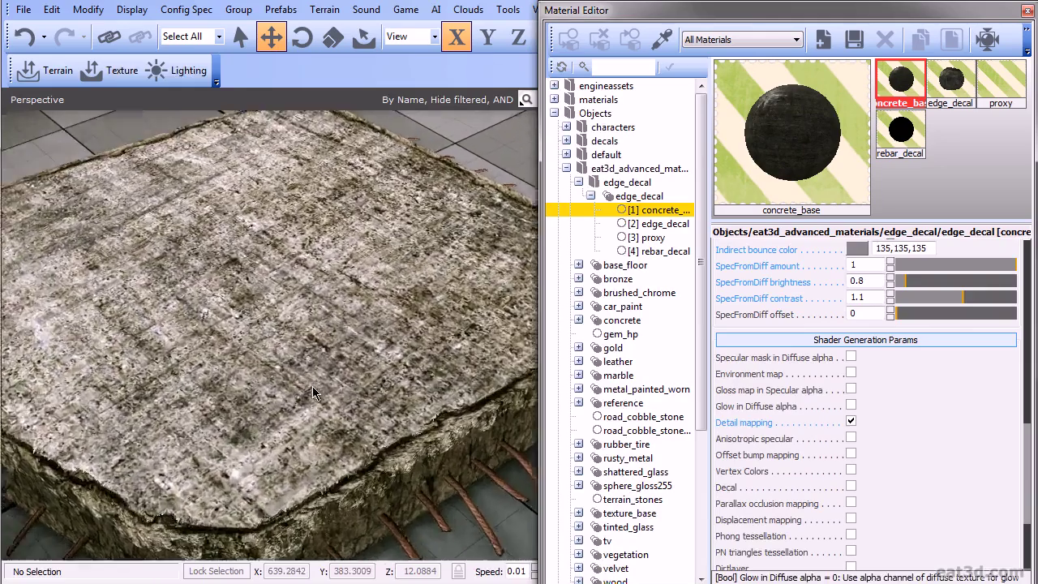
# Replace the Diffuse texture of concrete_base with grey.dds from game/textures/defaults.
pyautogui.scroll(4, 365, 373)
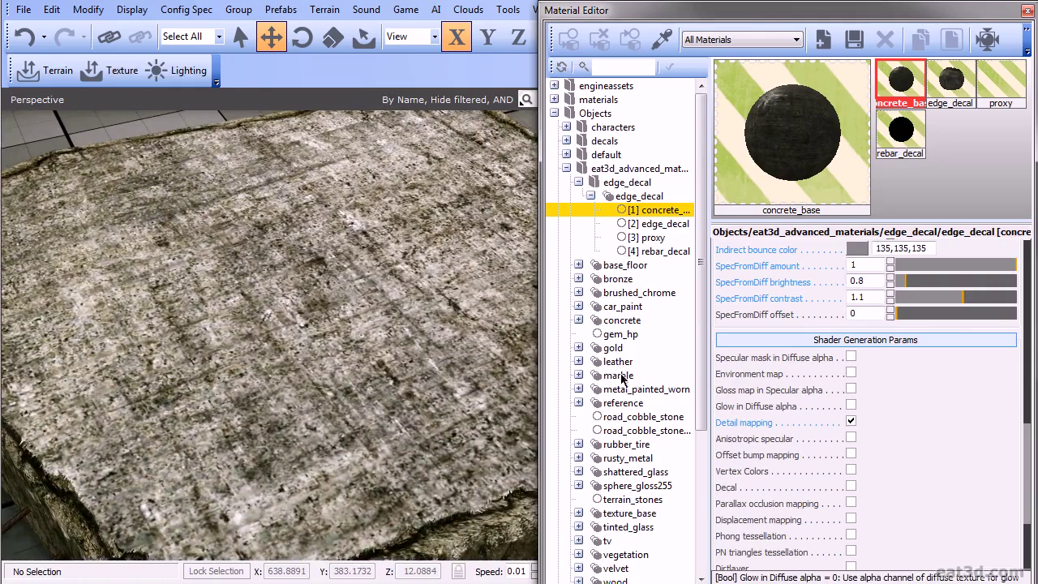
pyautogui.scroll(6, 795, 397)
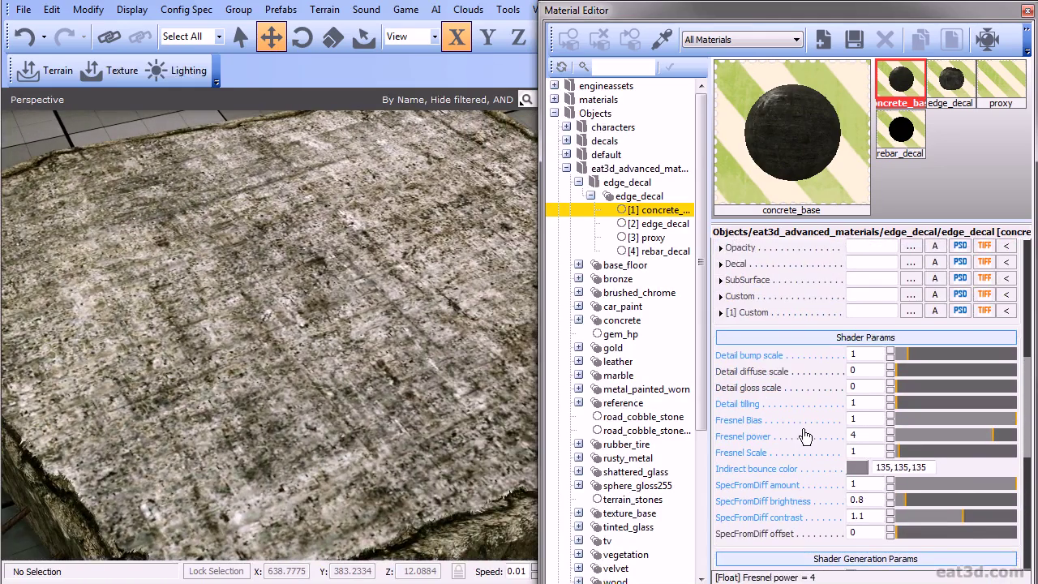
pyautogui.scroll(-5, 352, 397)
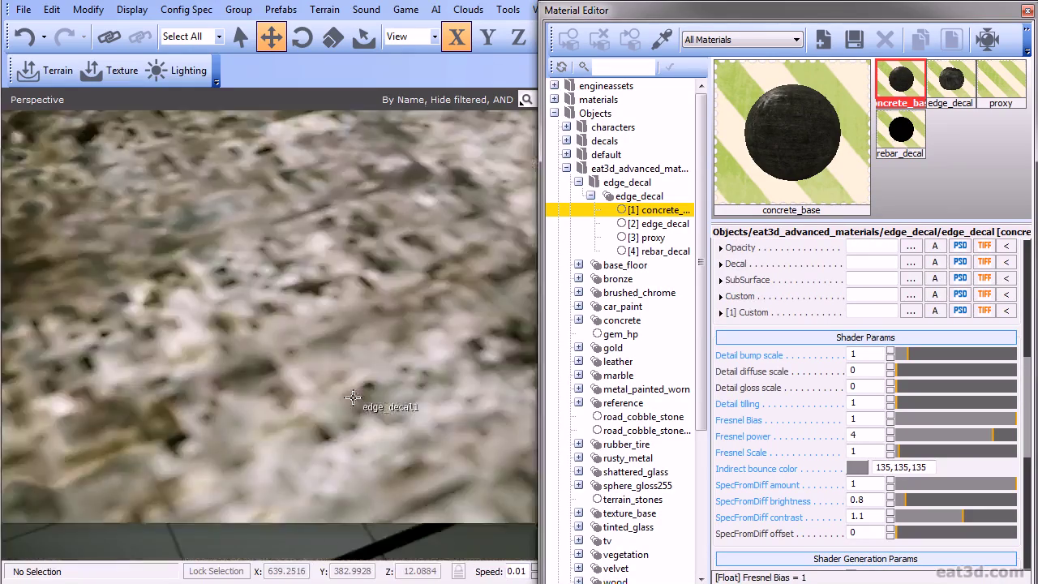
pyautogui.scroll(4, 352, 398)
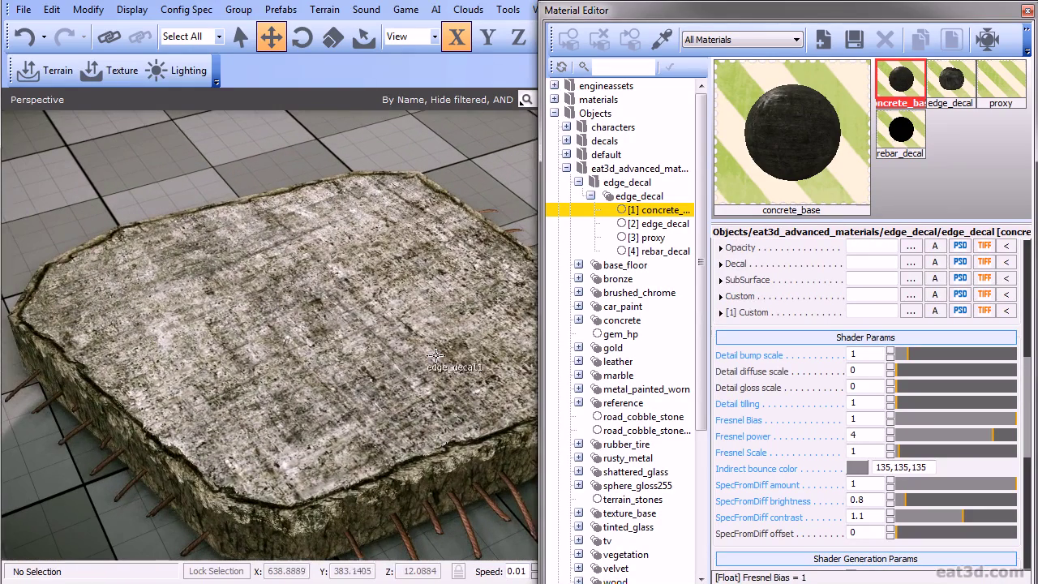
pyautogui.scroll(9, 810, 349)
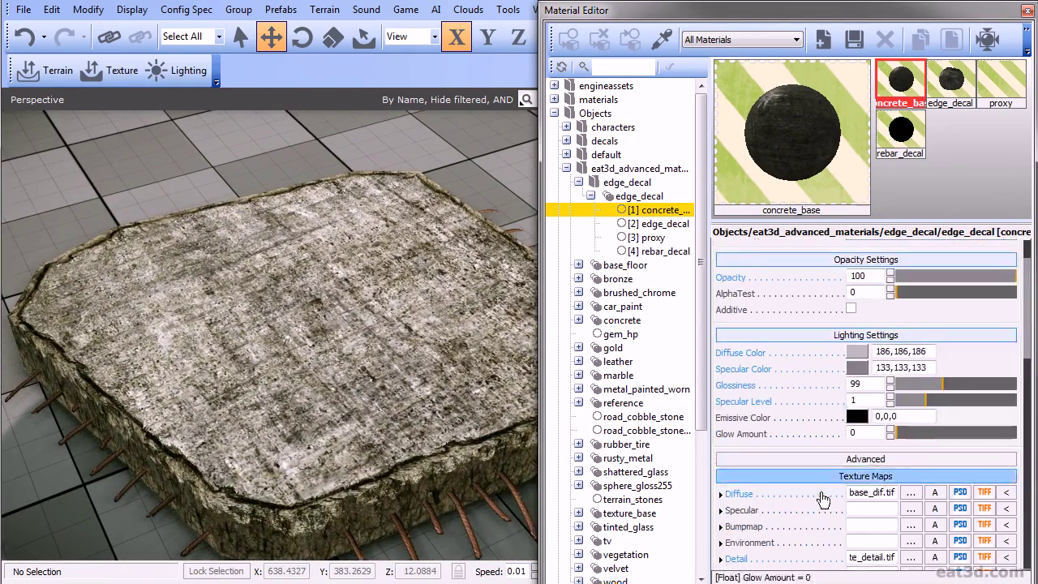
pyautogui.scroll(-4, 822, 367)
pyautogui.doubleClick(870, 333)
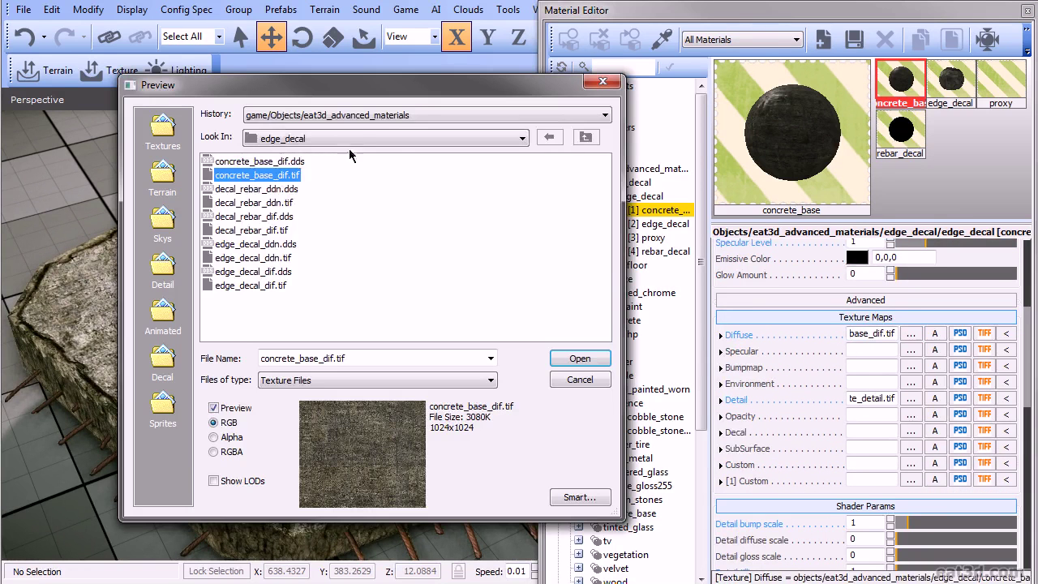
pyautogui.click(357, 116)
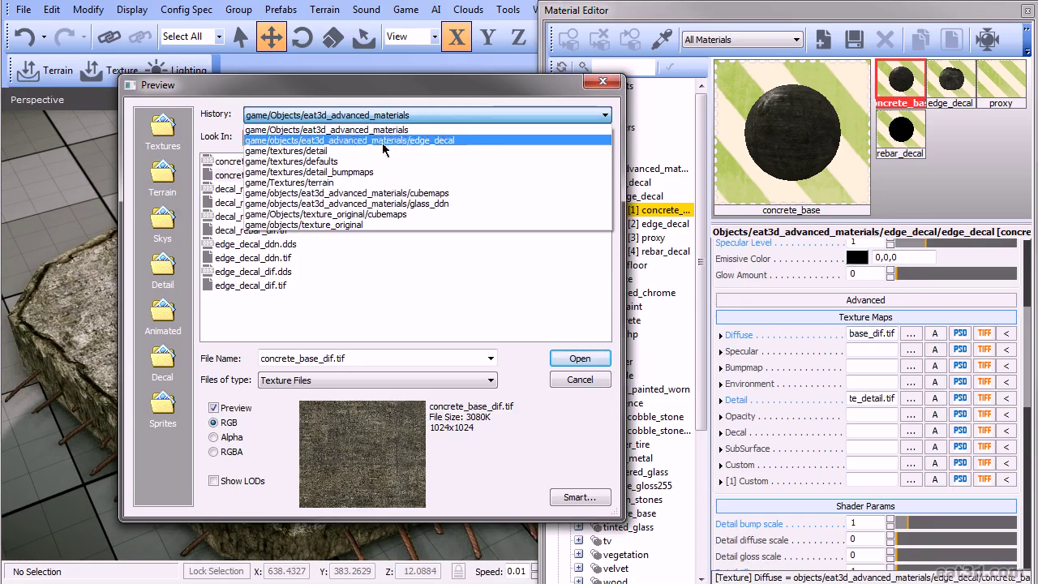
pyautogui.click(395, 161)
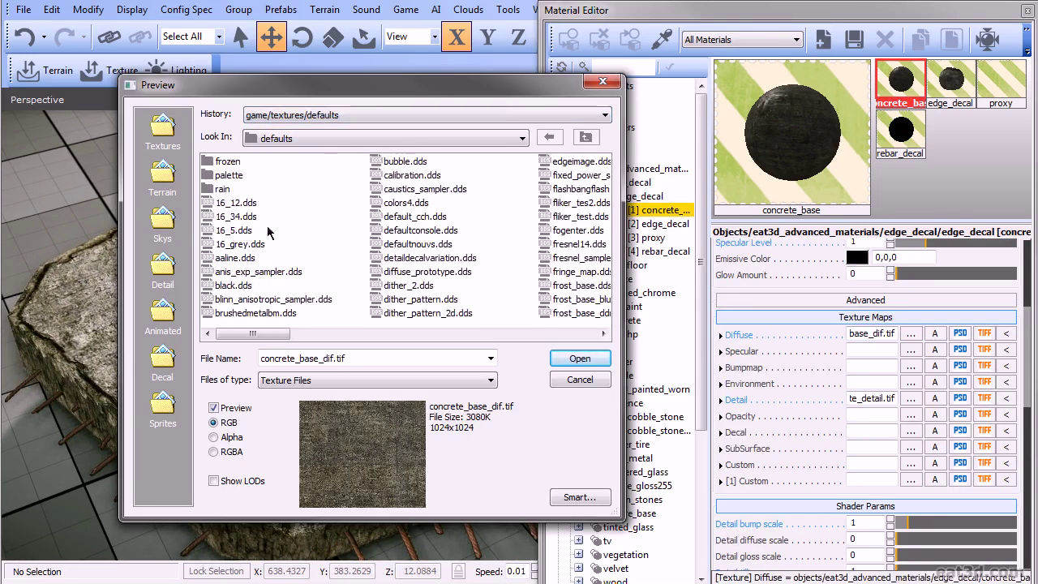
pyautogui.write('grey.dds')
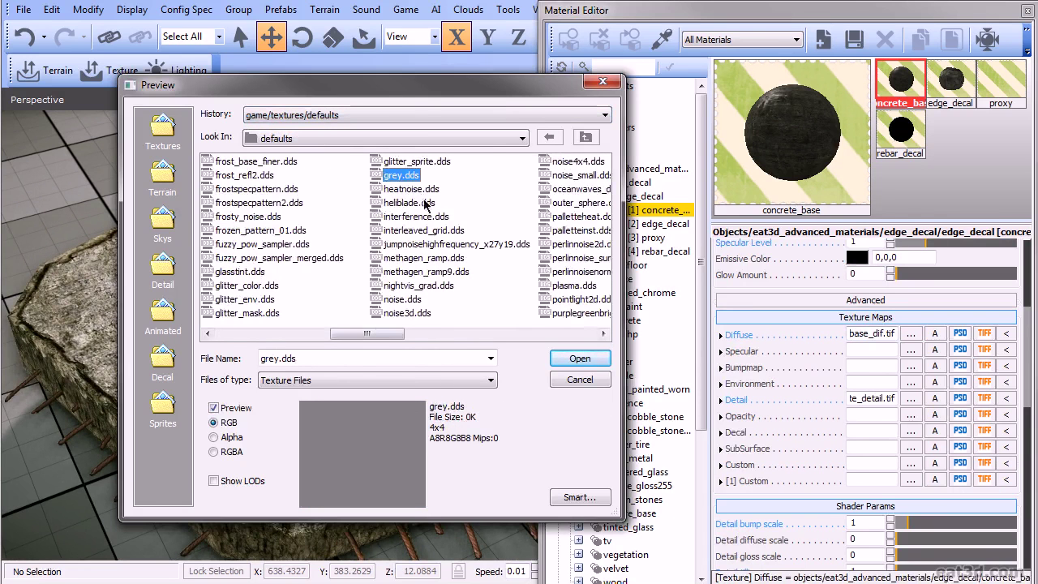
pyautogui.click(594, 362)
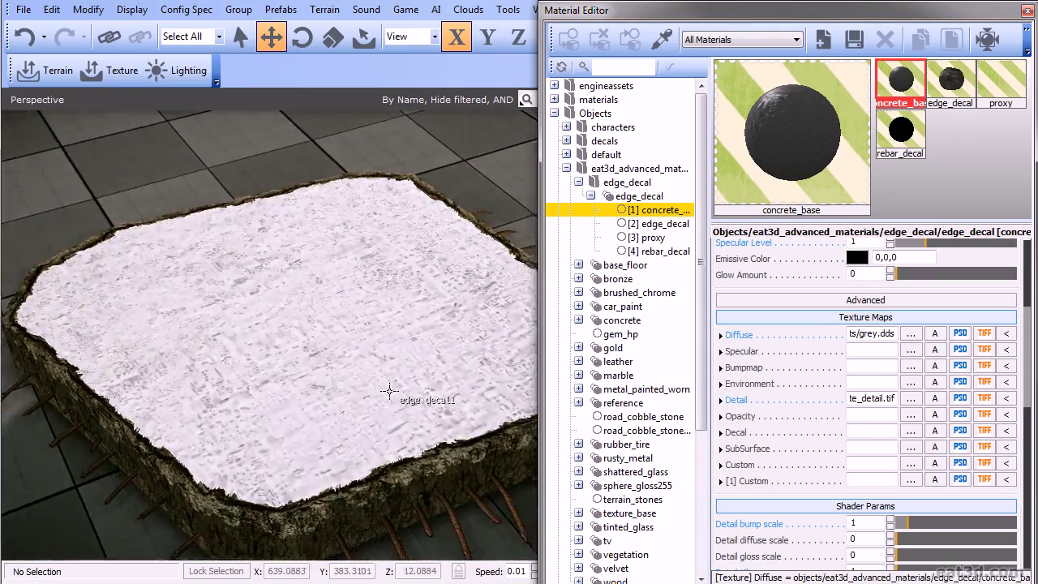
# Set the Glossiness of concrete_base to 124 and its Detail tilling to 2.
pyautogui.scroll(-5, 389, 397)
pyautogui.scroll(5, 779, 369)
pyautogui.scroll(-1, 803, 446)
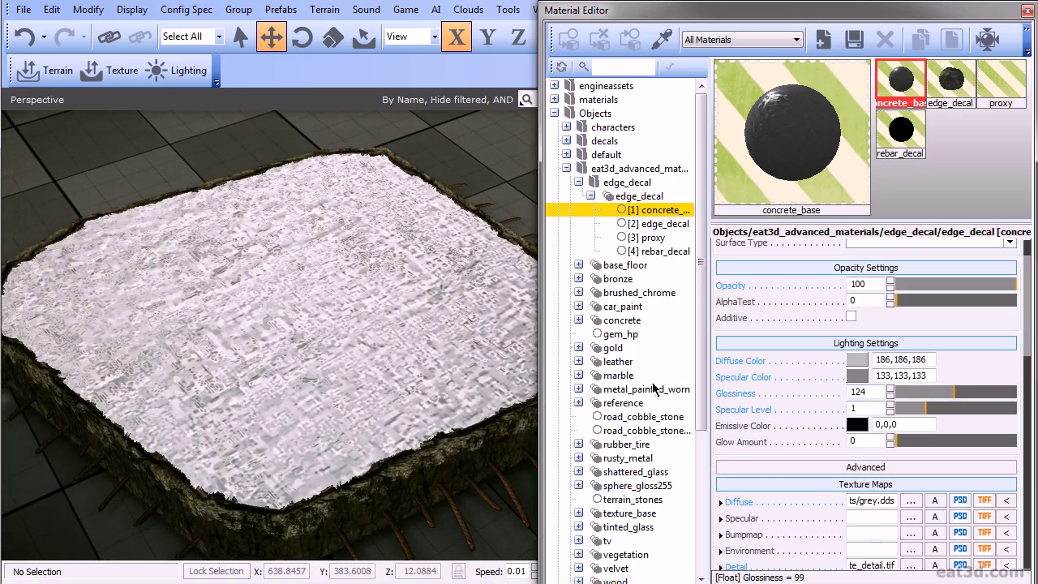
pyautogui.scroll(-6, 762, 512)
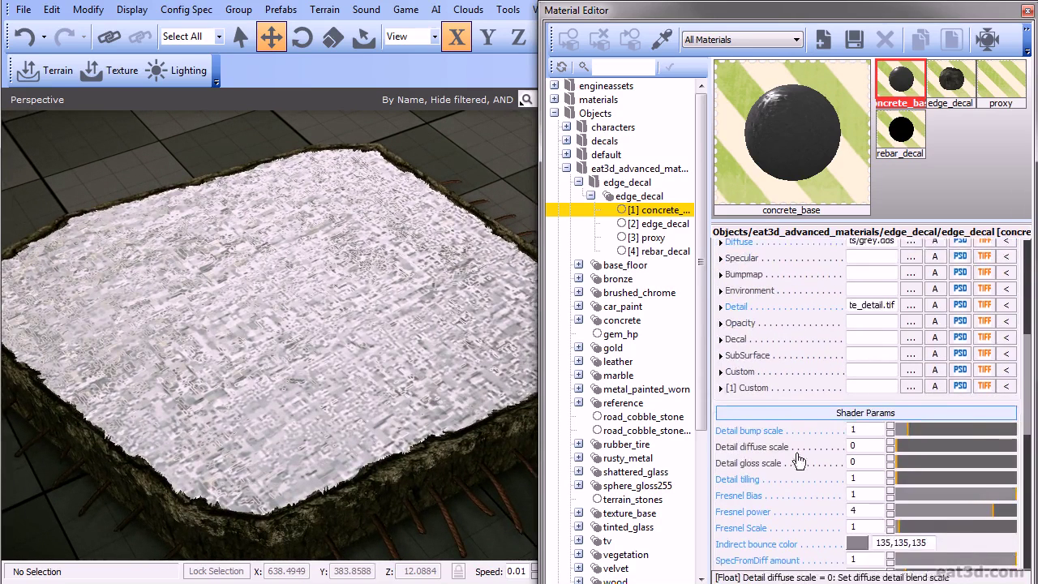
pyautogui.scroll(-2, 794, 443)
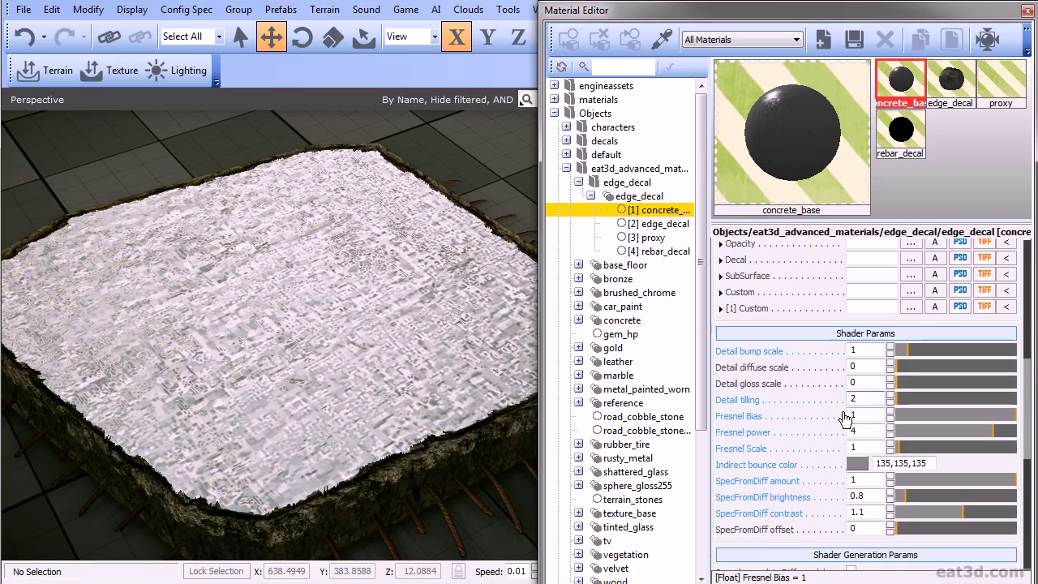
# Raise the Detail bump scale of concrete_base to 2.73 and inspect the slab's surface.
pyautogui.scroll(5, 364, 377)
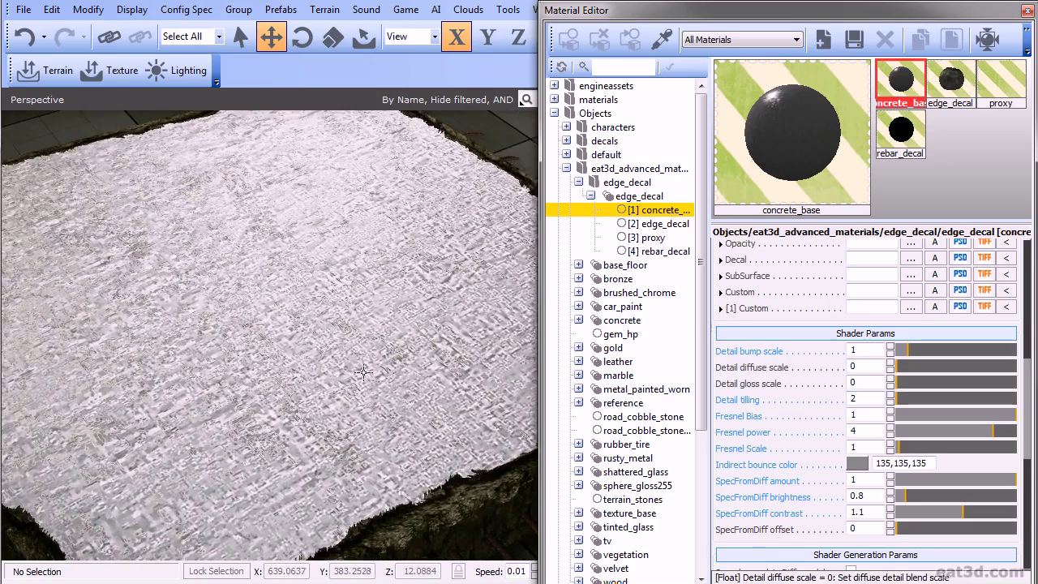
pyautogui.scroll(-2, 396, 378)
pyautogui.click(820, 400)
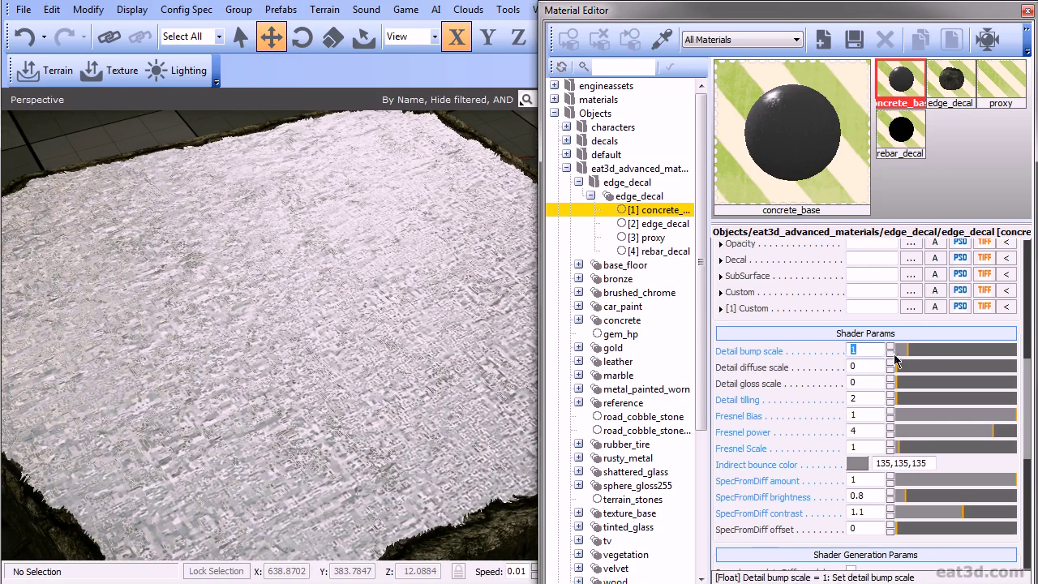
pyautogui.moveTo(913, 350); pyautogui.dragTo(930, 351)
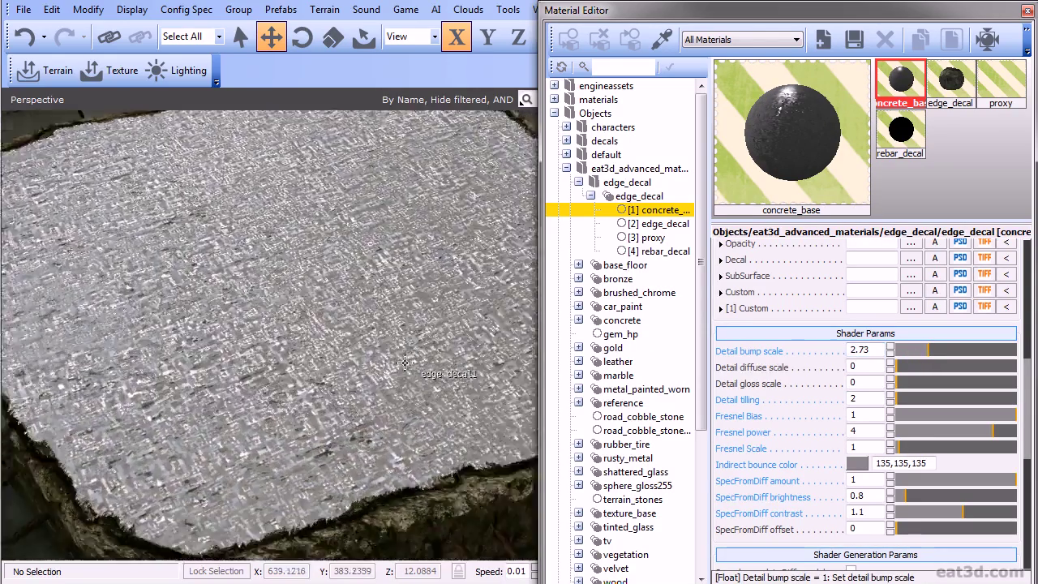
pyautogui.moveTo(404, 362); pyautogui.dragTo(395, 364, button='right')
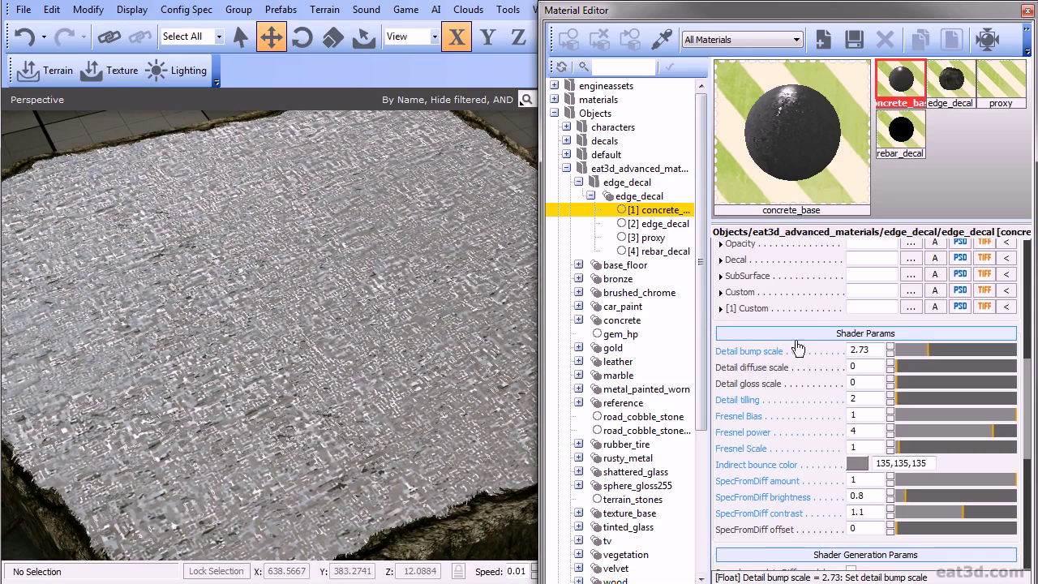
# Set Detail bump scale to 0 and Detail diffuse scale to 1, and inspect the diffuse detail on the slab.
pyautogui.write('0')
pyautogui.press('Return')
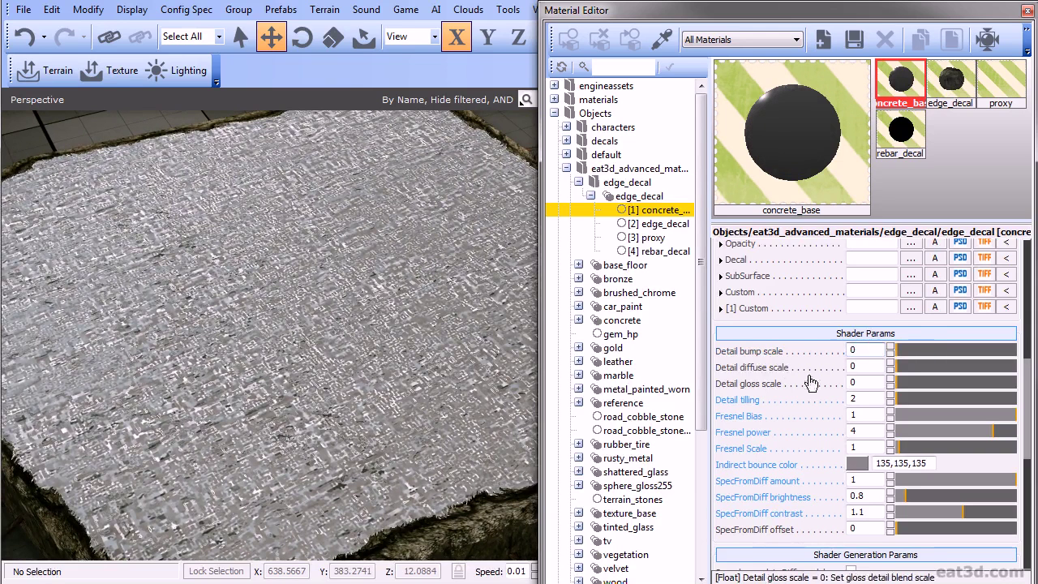
pyautogui.moveTo(862, 366); pyautogui.dragTo(790, 381)
pyautogui.write('1')
pyautogui.press('Return')
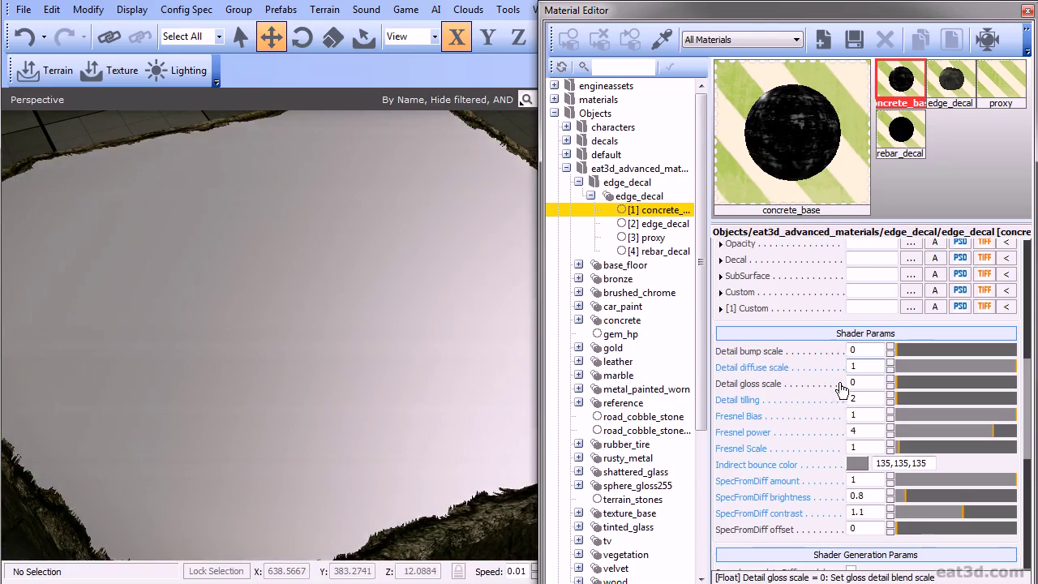
pyautogui.moveTo(398, 365); pyautogui.dragTo(346, 393, button='right')
pyautogui.scroll(3, 346, 394)
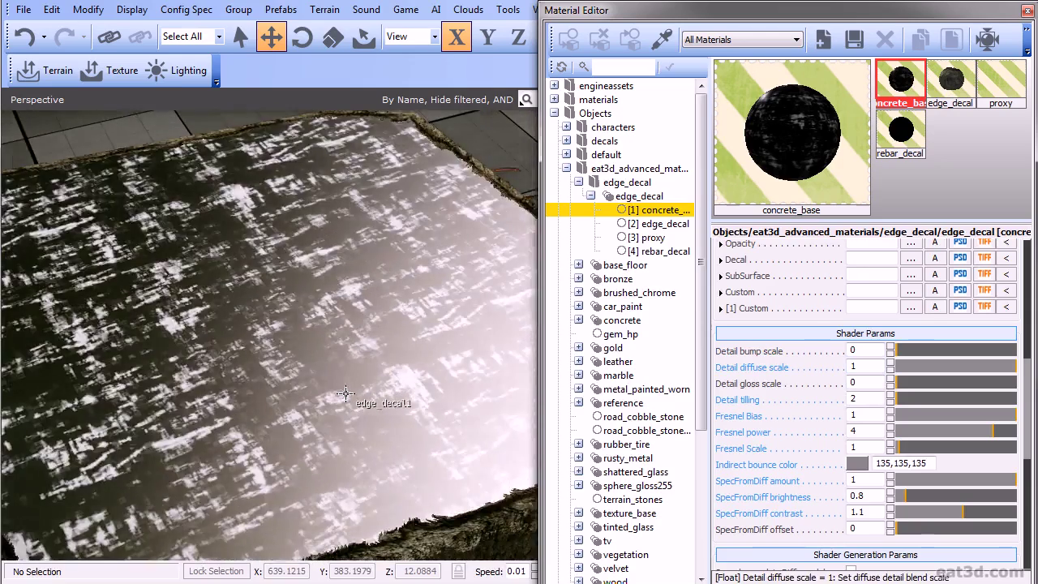
pyautogui.scroll(-2, 377, 394)
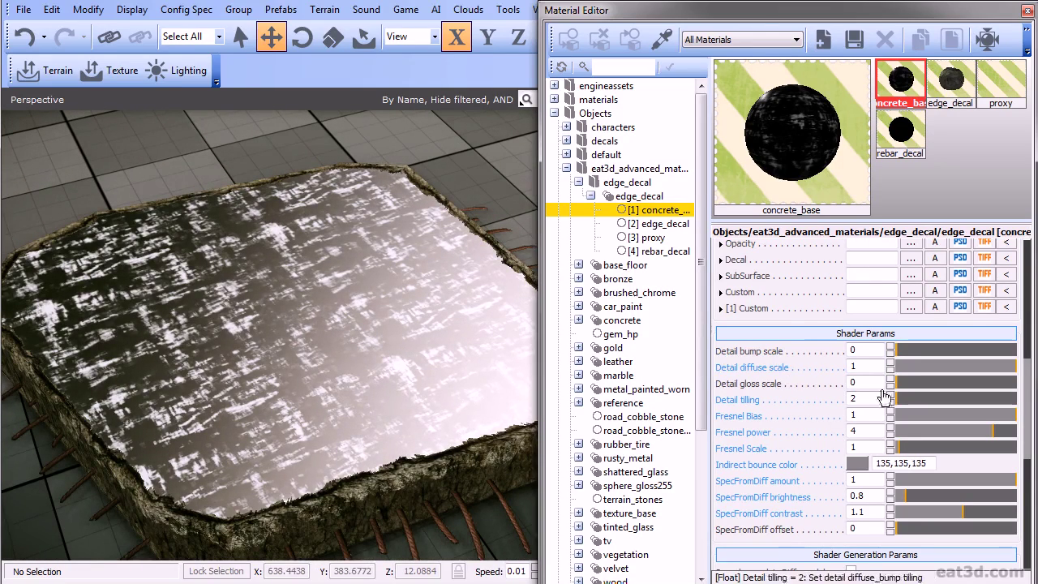
# Set Detail diffuse scale to 0 and Detail gloss scale to 1, and inspect the gloss detail on the slab.
pyautogui.doubleClick(856, 367)
pyautogui.write('0')
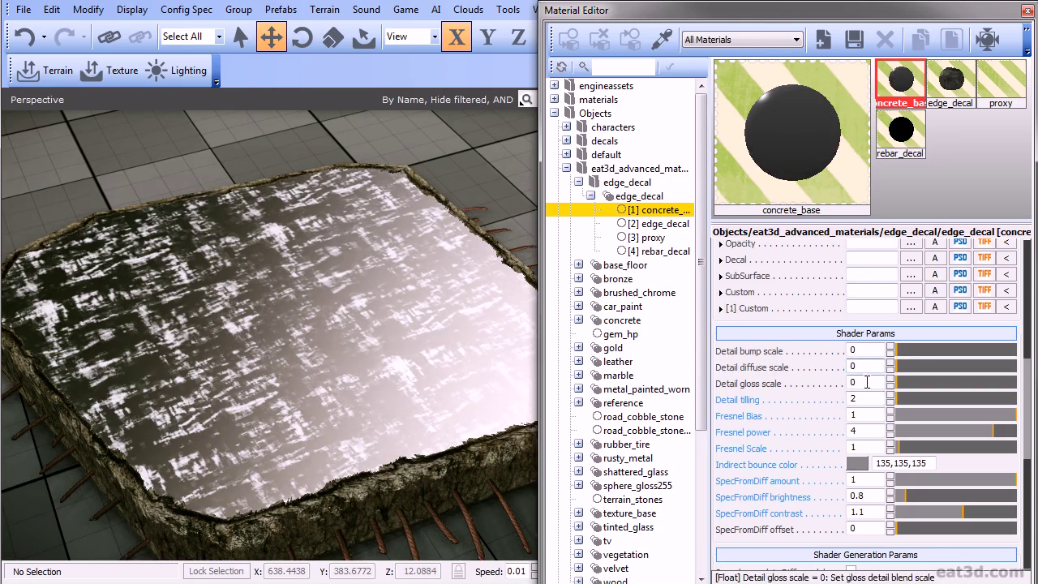
pyautogui.moveTo(865, 382); pyautogui.dragTo(723, 372)
pyautogui.write('1')
pyautogui.press('Return')
pyautogui.moveTo(317, 397); pyautogui.dragTo(382, 382, button='right')
pyautogui.scroll(3, 382, 389)
pyautogui.scroll(-5, 422, 401)
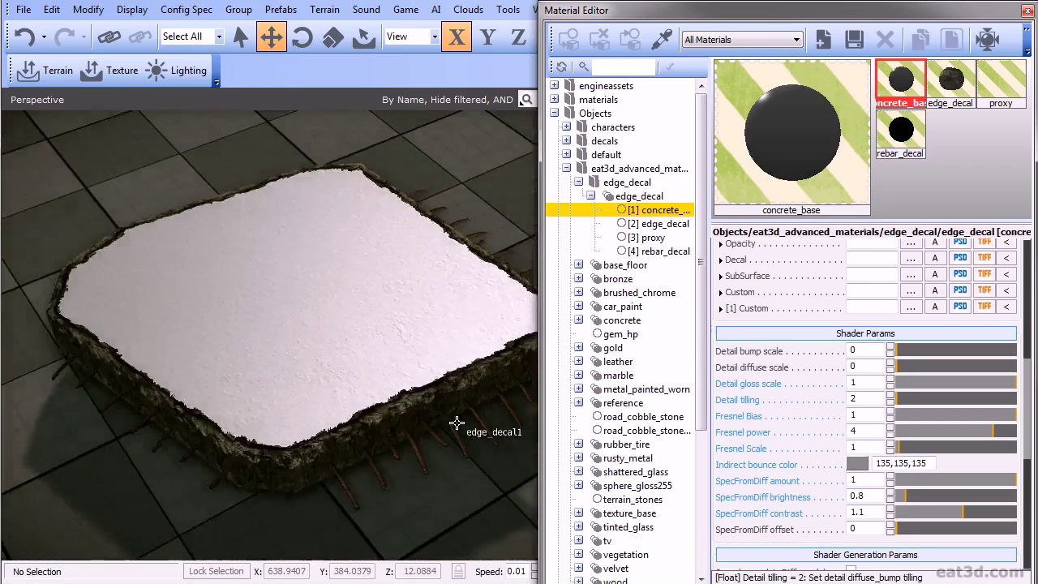
pyautogui.scroll(3, 456, 423)
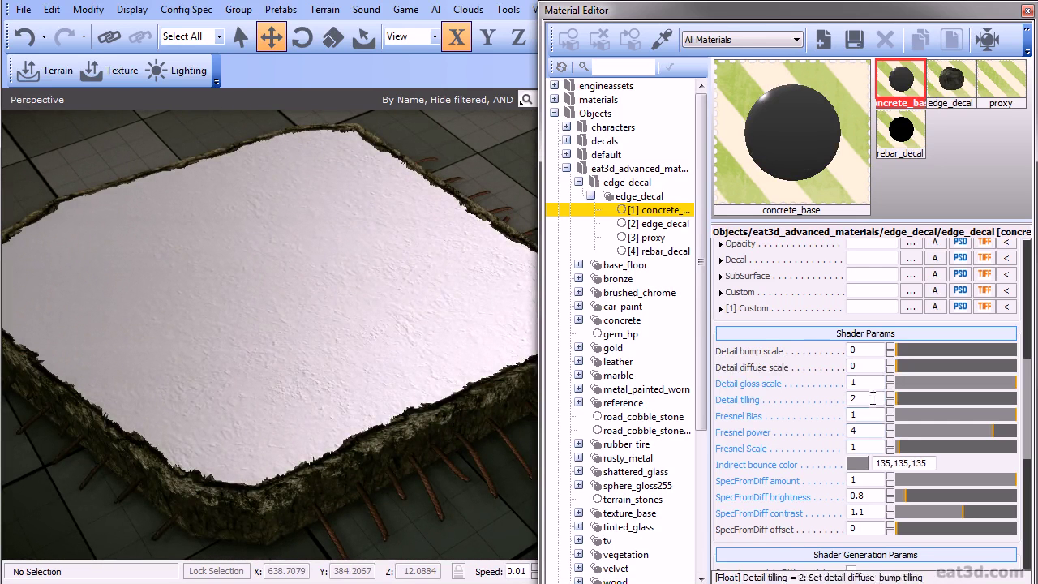
# Set Detail diffuse scale to 1, and set Detail bump scale first to 1 and finally to 0.5.
pyautogui.write('1.')
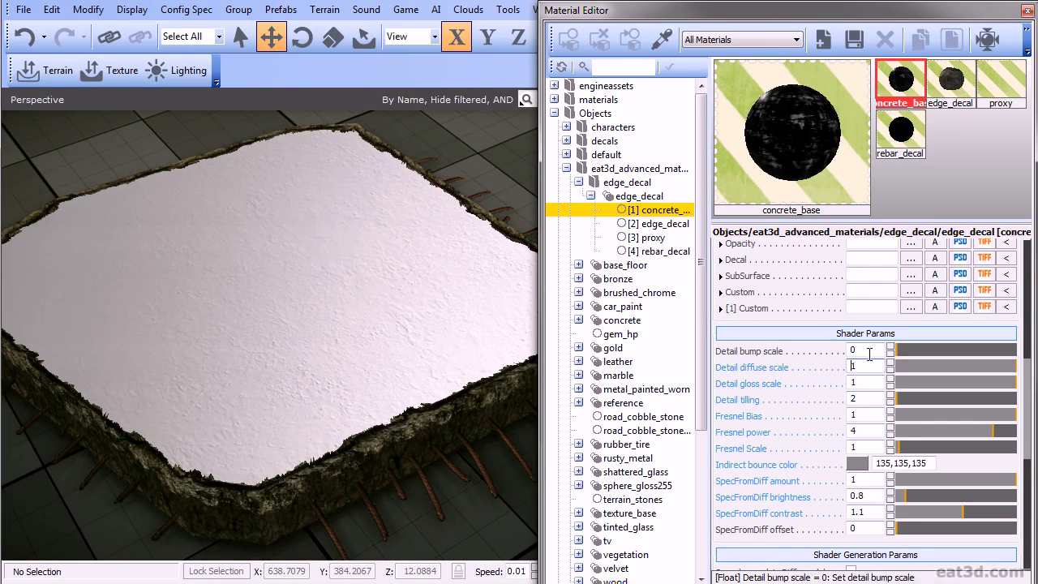
pyautogui.write('1')
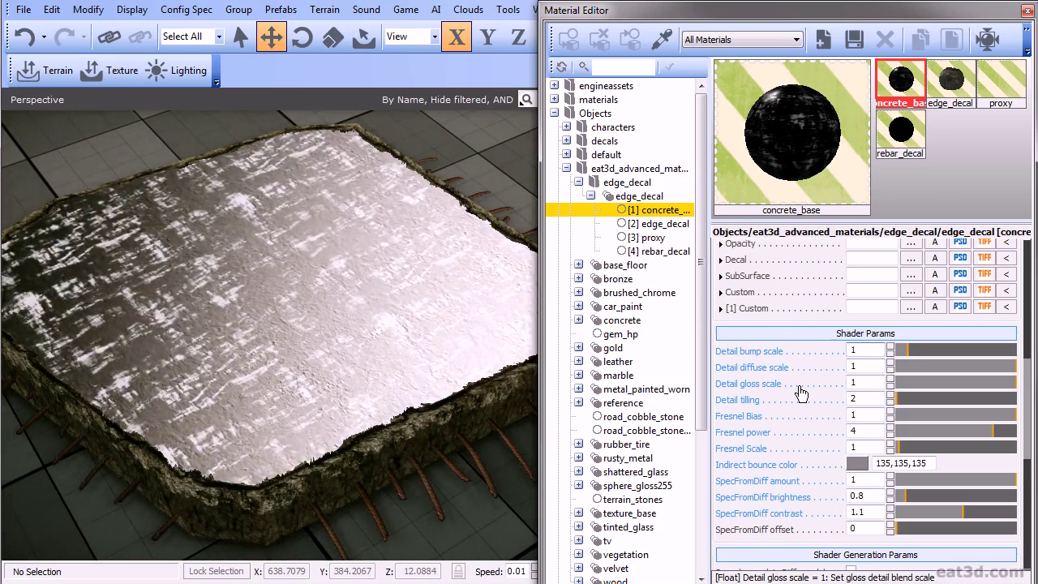
pyautogui.doubleClick(860, 349)
pyautogui.write('0.5')
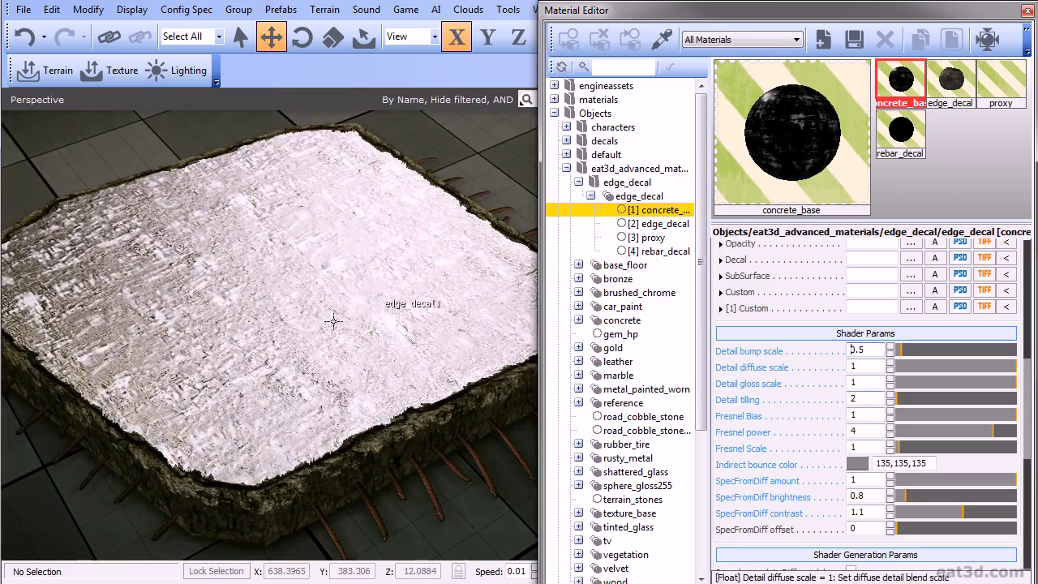
# Assign concrete_base_dif.tif from the edge_decal folder of game/Objects/eat3d_advanced_materials as the Diffuse texture of concrete_base.
pyautogui.scroll(3, 341, 381)
pyautogui.scroll(3, 813, 383)
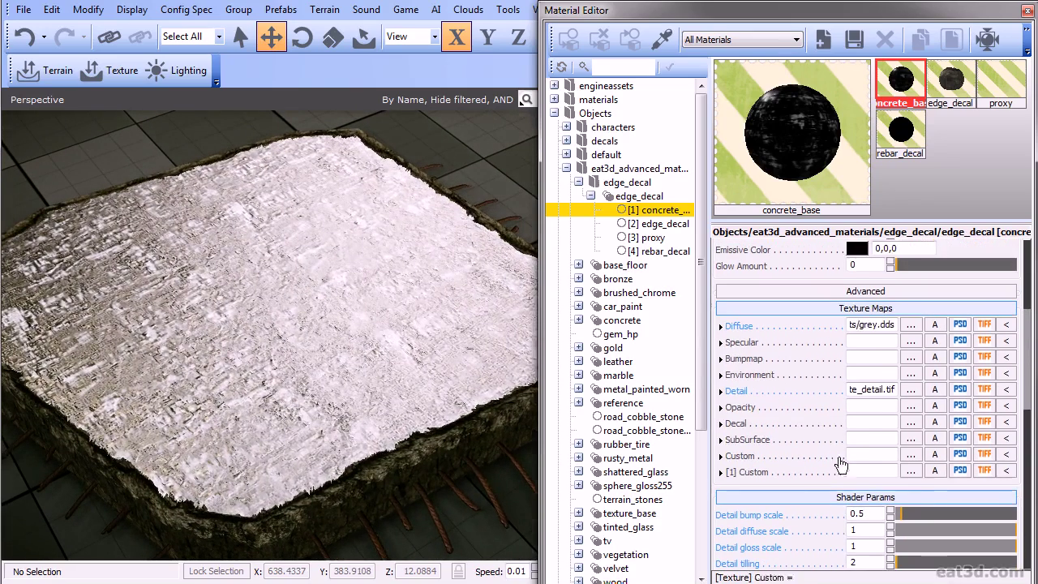
pyautogui.click(910, 326)
pyautogui.click(397, 115)
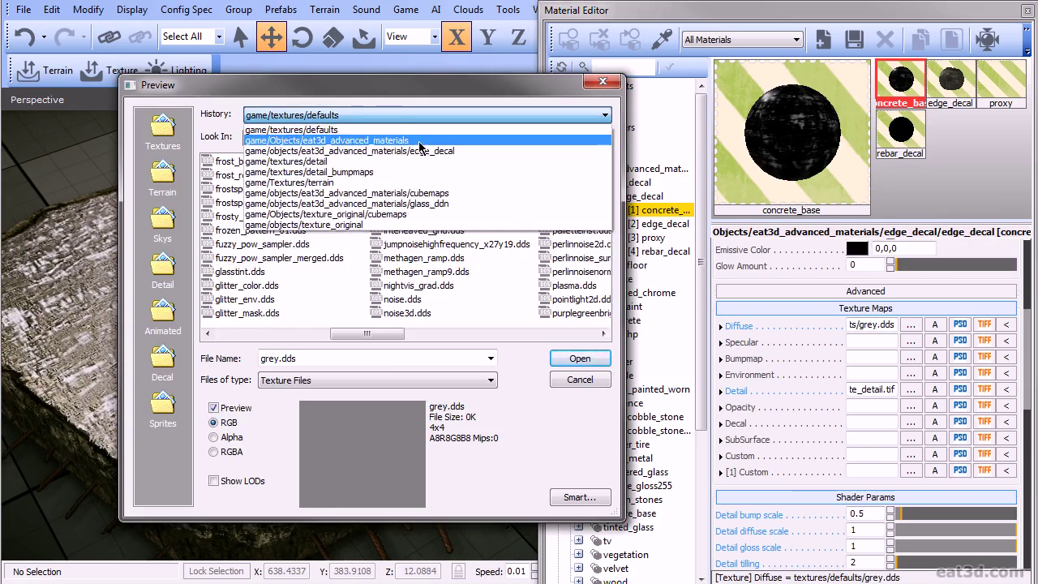
pyautogui.click(419, 141)
pyautogui.doubleClick(248, 205)
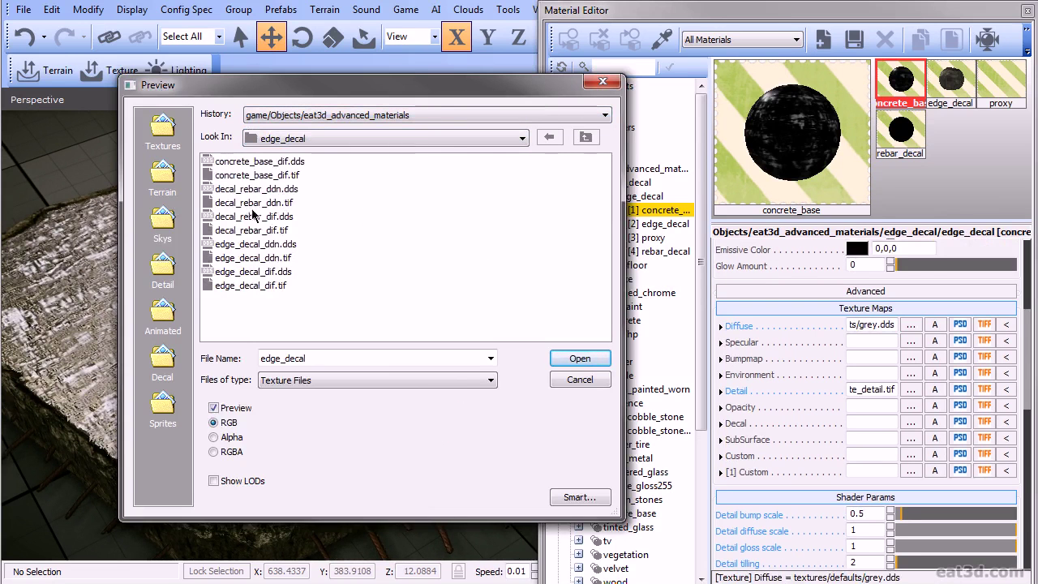
pyautogui.click(267, 177)
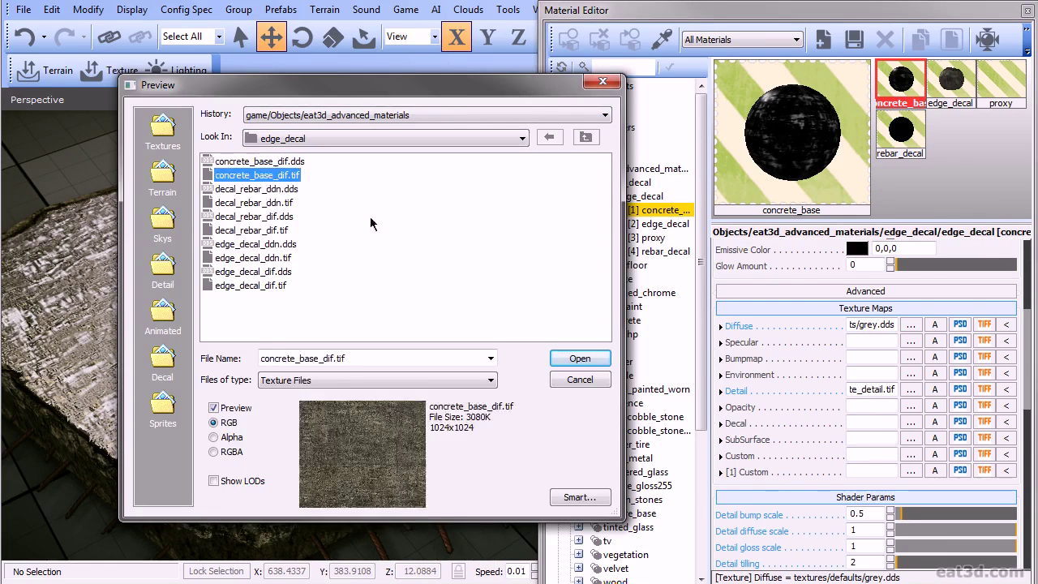
pyautogui.click(598, 361)
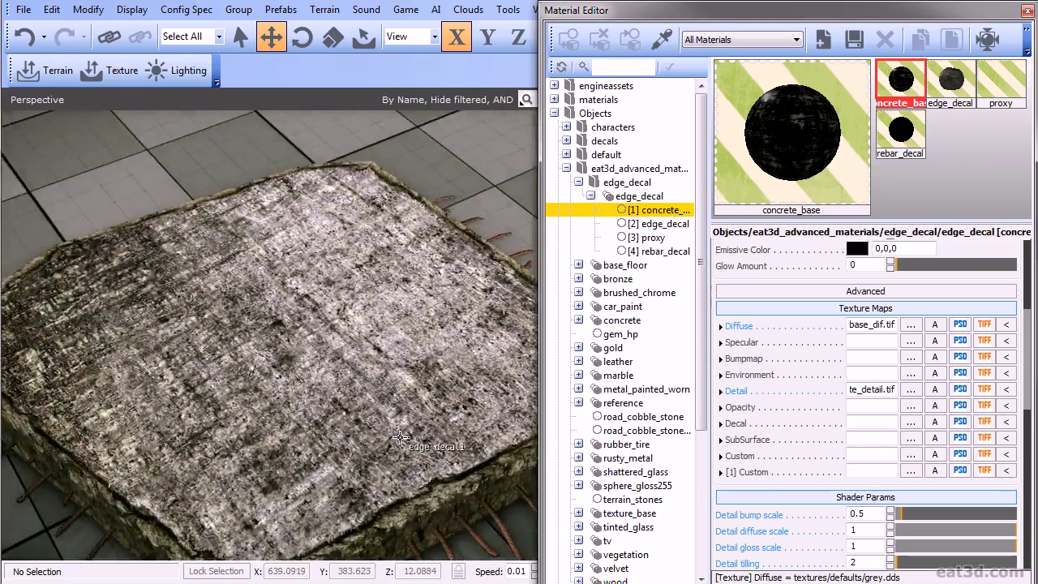
# Examine the textured slab from other angles alongside the detail bump, diffuse and gloss scale settings.
pyautogui.moveTo(400, 438); pyautogui.dragTo(488, 375, button='right')
pyautogui.scroll(2, 404, 435)
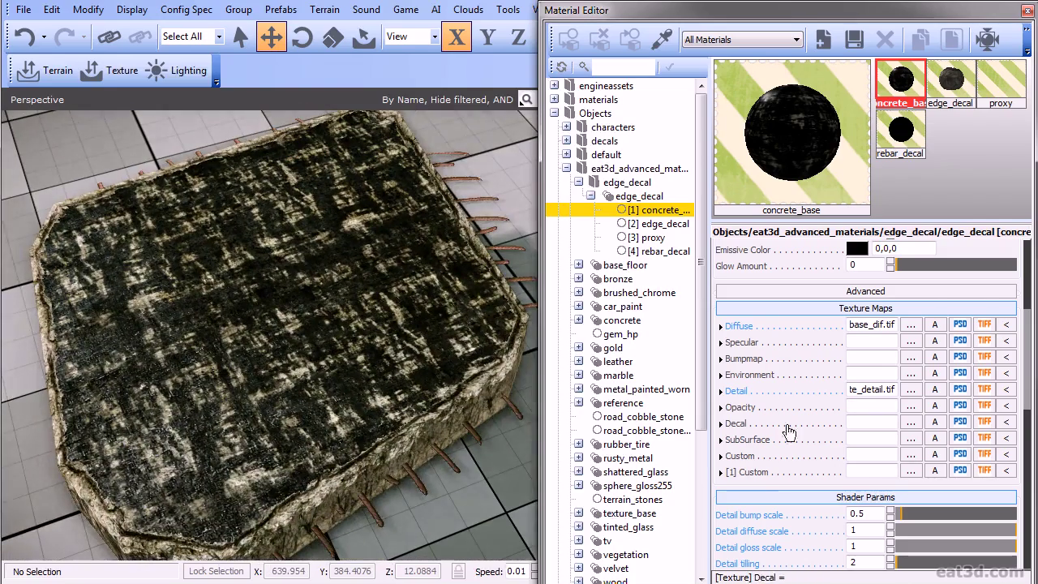
pyautogui.scroll(-2, 791, 390)
pyautogui.scroll(-1, 783, 458)
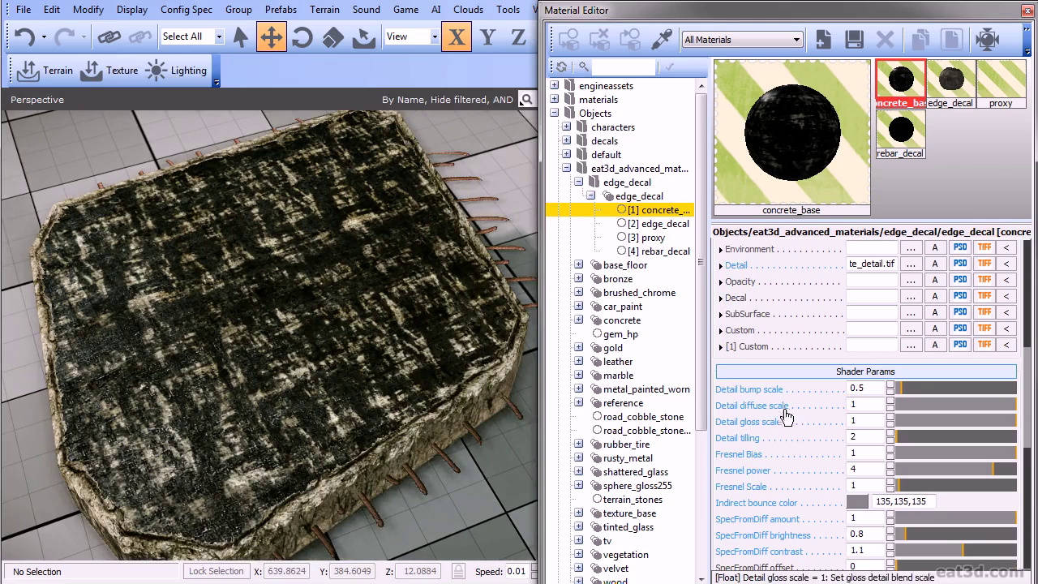
pyautogui.moveTo(482, 383); pyautogui.dragTo(484, 381, button='right')
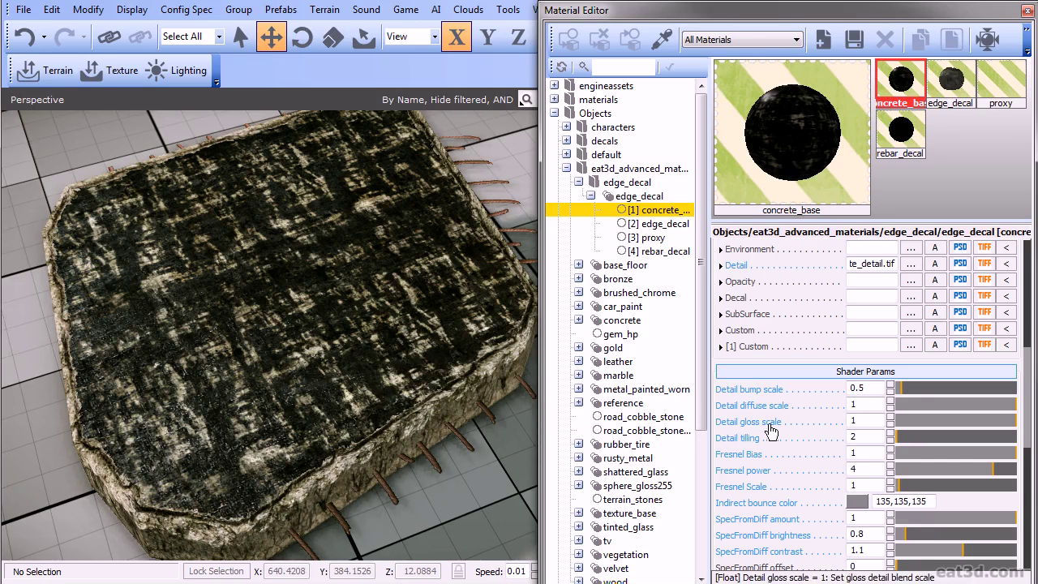
# Set Detail diffuse scale to 0.5 and Detail gloss scale to 0.1 for the concrete_base material.
pyautogui.click(858, 404)
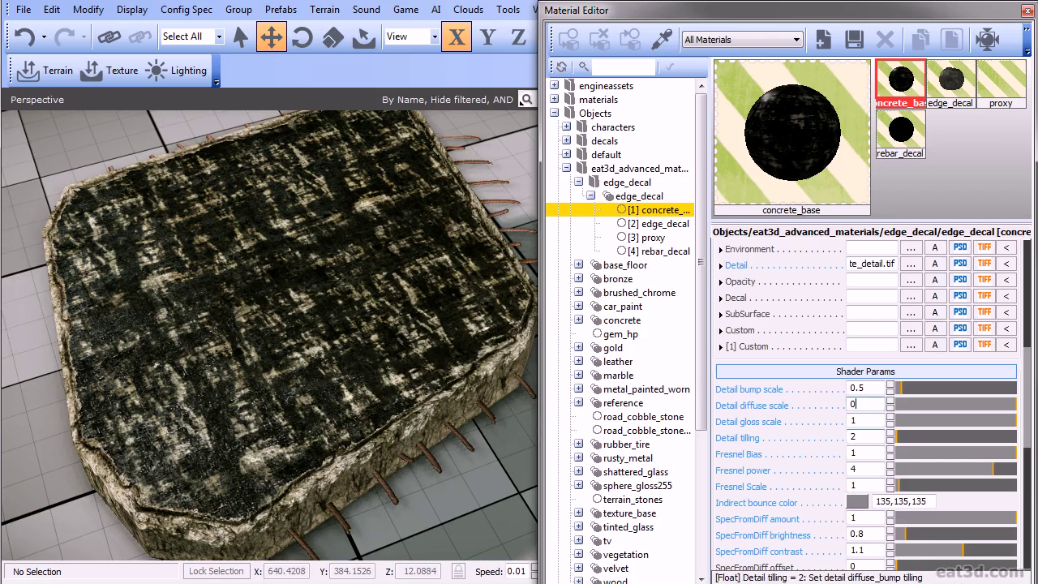
pyautogui.press('Tab')
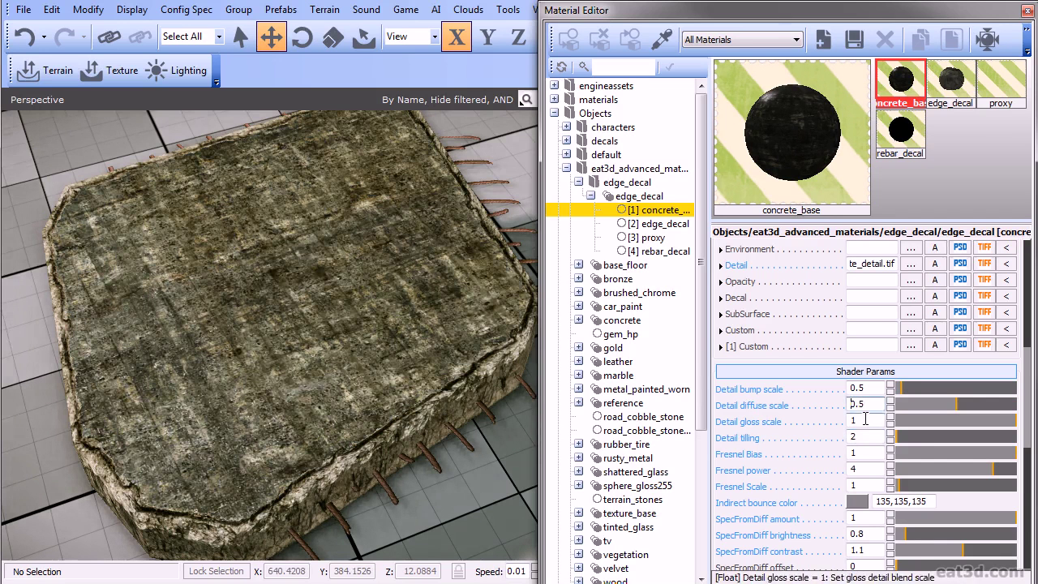
pyautogui.write('0.')
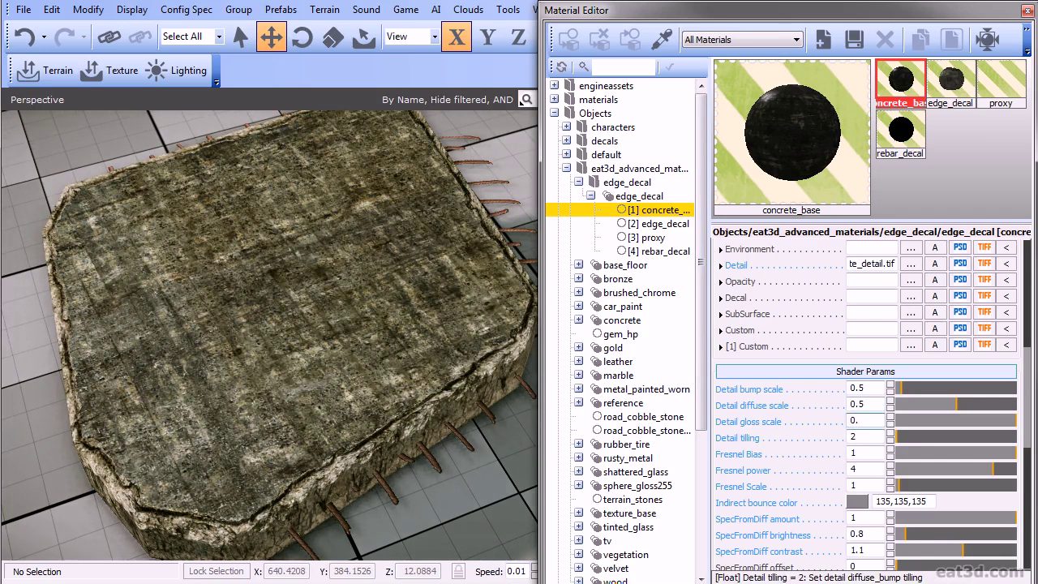
pyautogui.write('1')
pyautogui.press('Return')
# Inspect the blended concrete detail on the slab's top and sides from near and far and from different angles.
pyautogui.scroll(1, 418, 415)
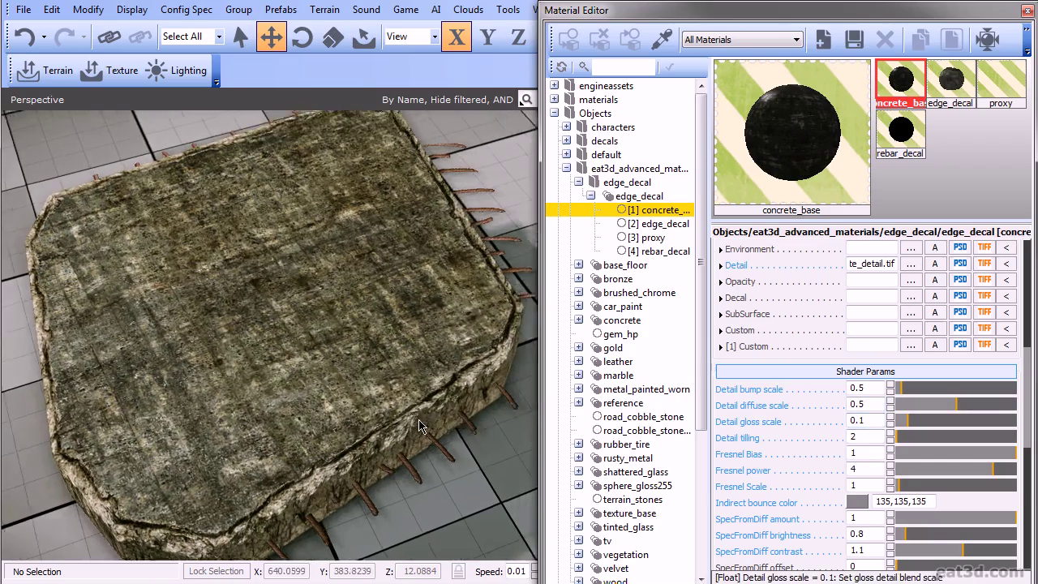
pyautogui.scroll(-3, 418, 415)
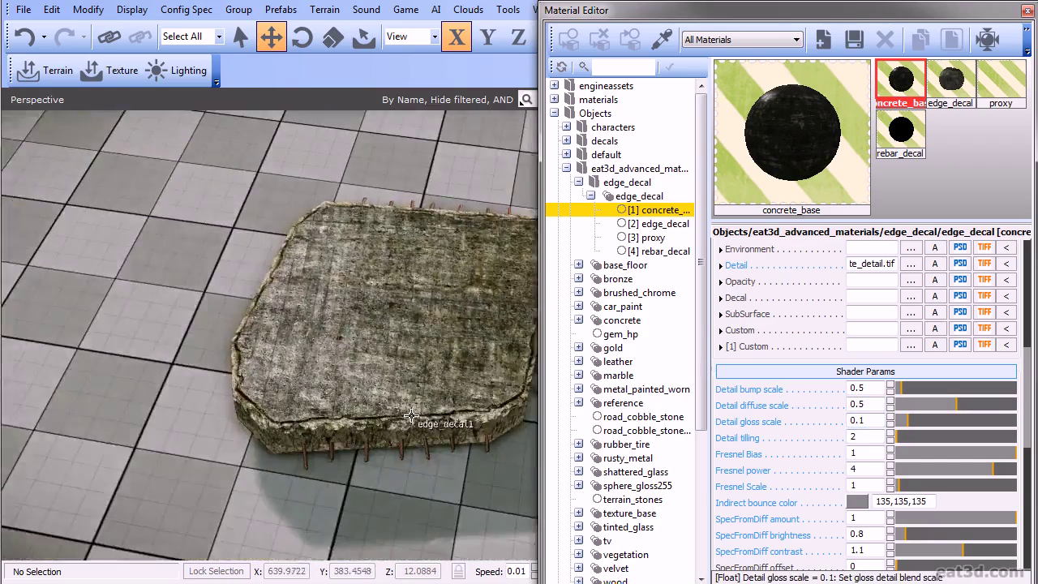
pyautogui.scroll(5, 408, 415)
pyautogui.scroll(5, 425, 412)
pyautogui.scroll(-5, 424, 412)
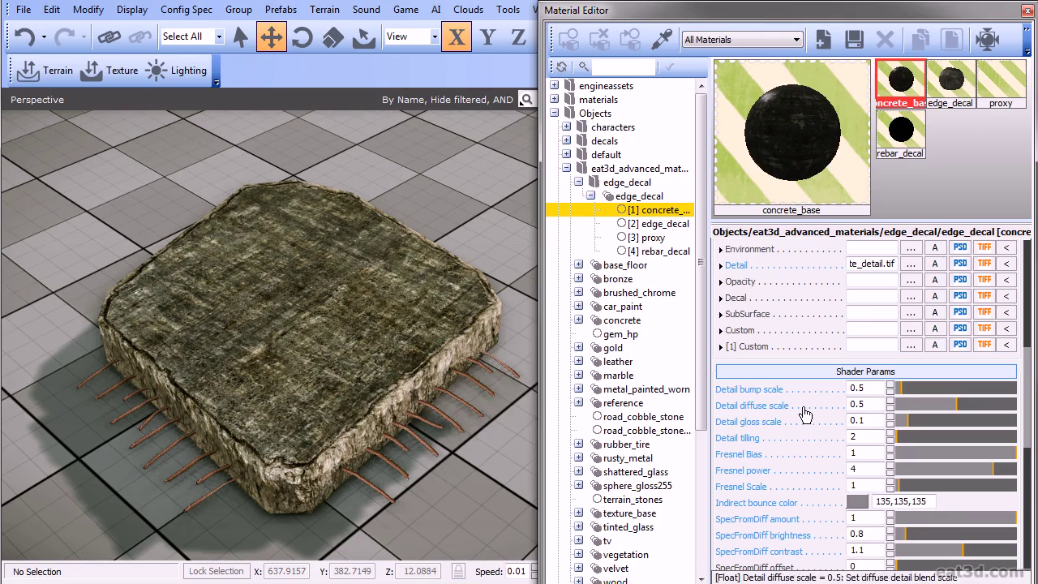
pyautogui.moveTo(438, 422); pyautogui.dragTo(450, 497, button='right')
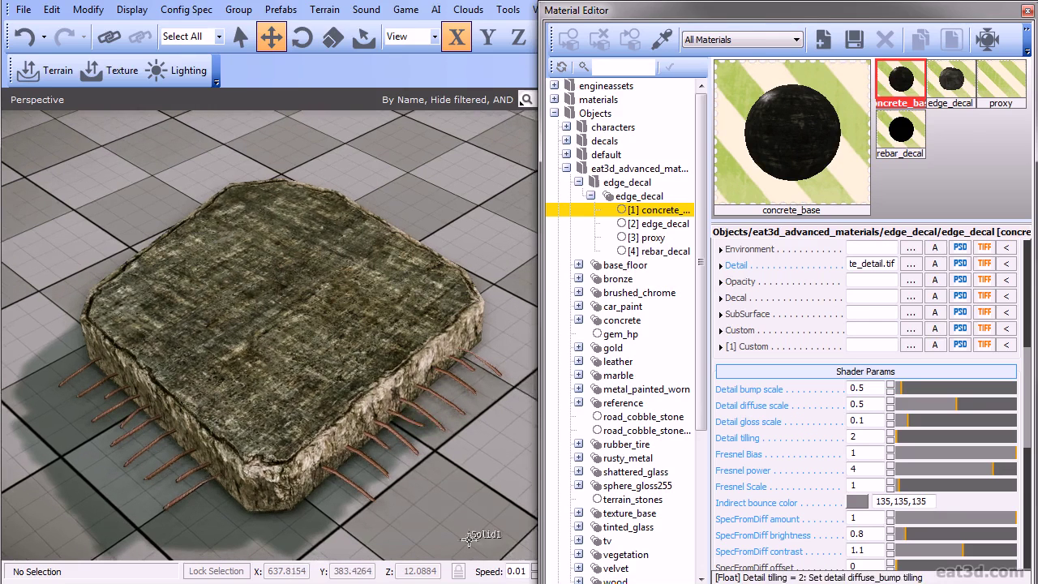